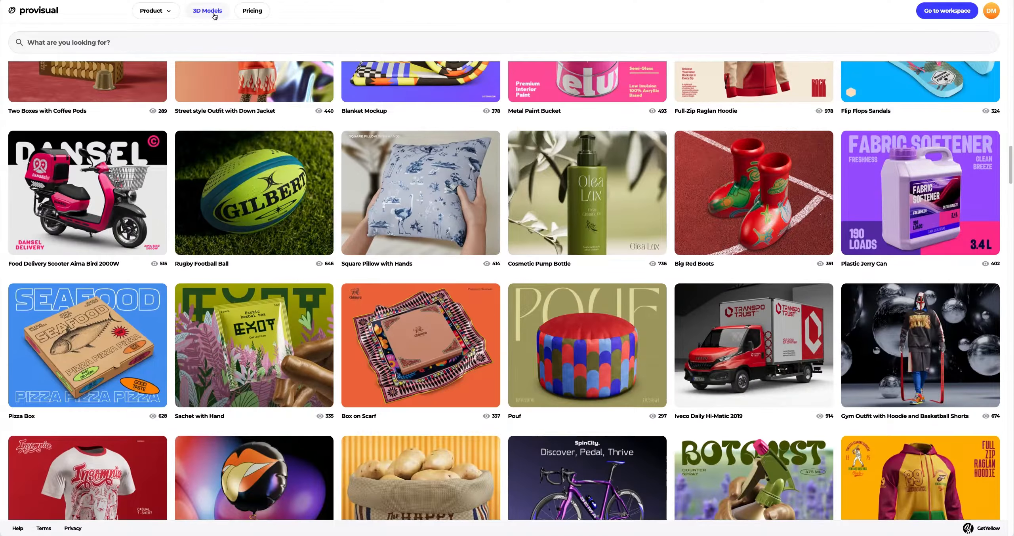
Browse the 3D model library down to the Sachet model and open its page
{"action": "scroll", "coordinate": [214, 16], "scroll_direction": "down", "scroll_amount": 15}
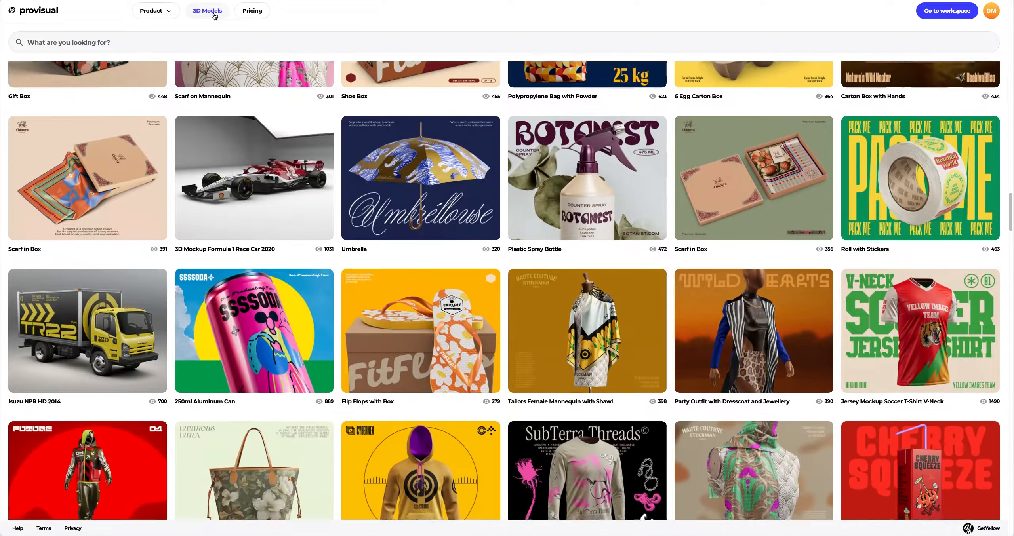
{"action": "scroll", "coordinate": [215, 16], "scroll_direction": "down", "scroll_amount": 15}
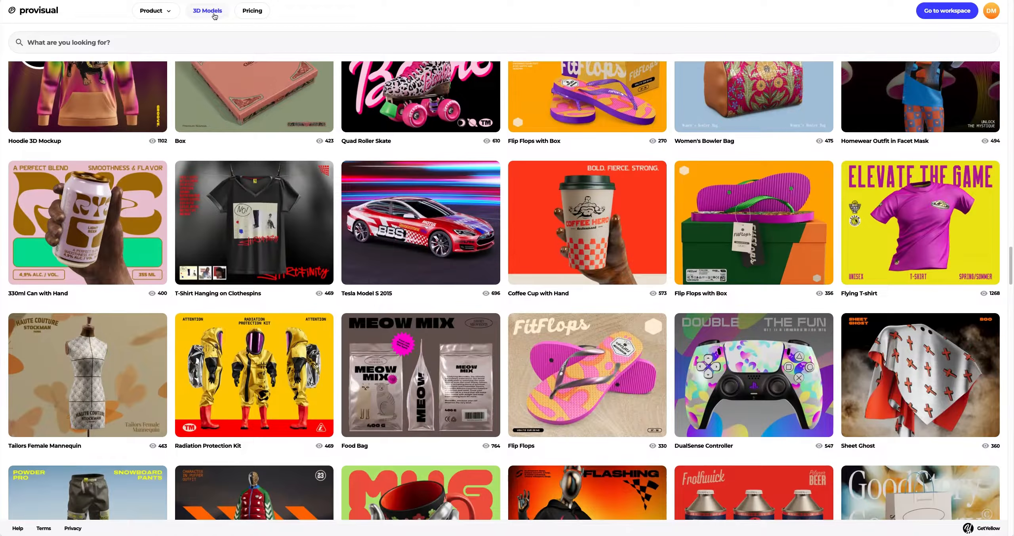
{"action": "scroll", "coordinate": [215, 16], "scroll_direction": "down", "scroll_amount": 15}
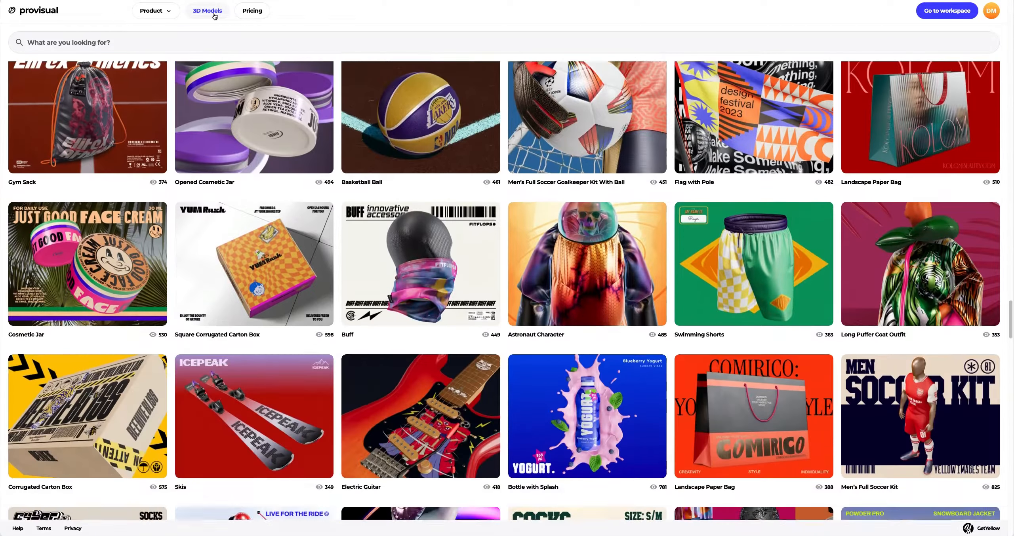
{"action": "scroll", "coordinate": [215, 16], "scroll_direction": "down", "scroll_amount": 15}
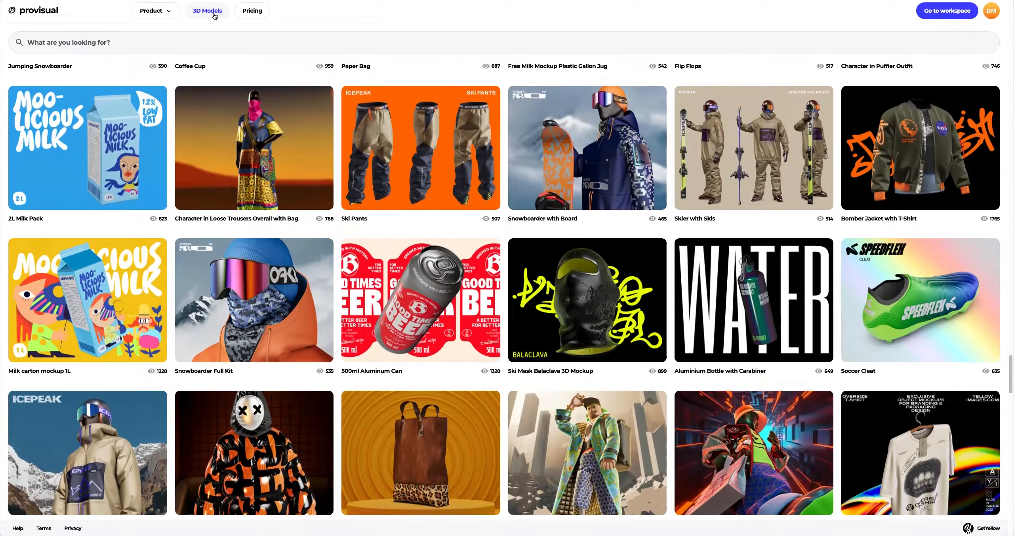
{"action": "scroll", "coordinate": [215, 16], "scroll_direction": "down", "scroll_amount": 13}
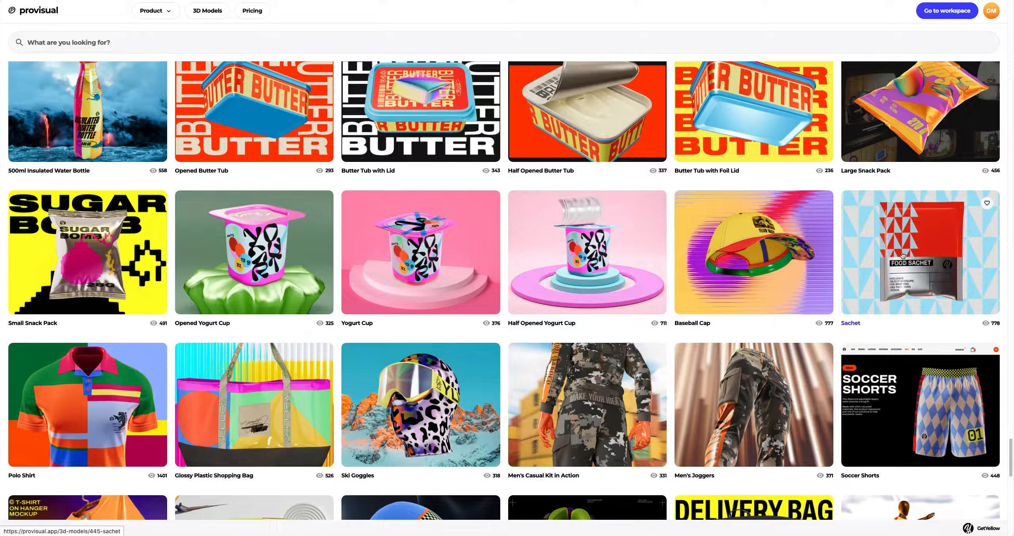
{"action": "left_click", "coordinate": [922, 256]}
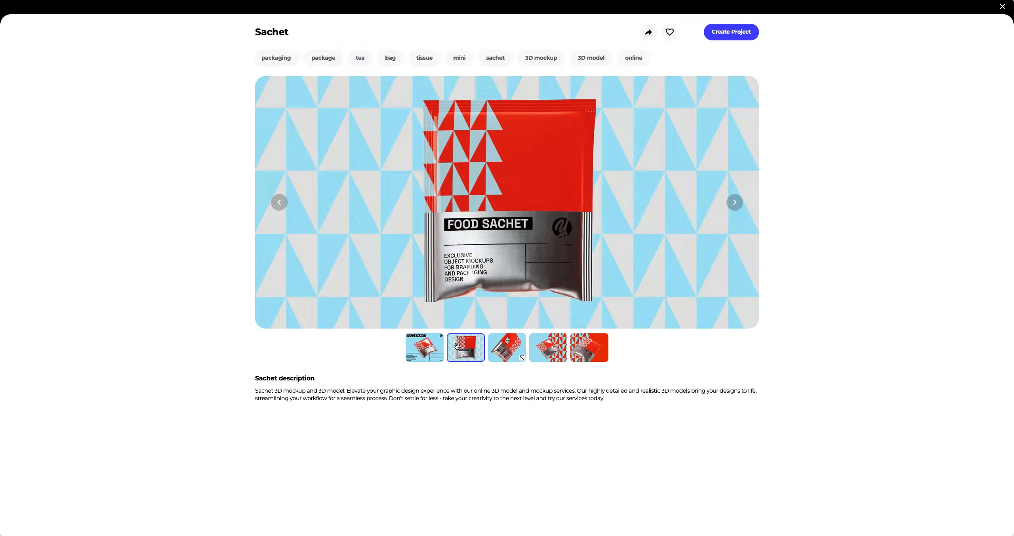
View the remaining Sachet preview images and create a project from this model
{"action": "left_click", "coordinate": [494, 347]}
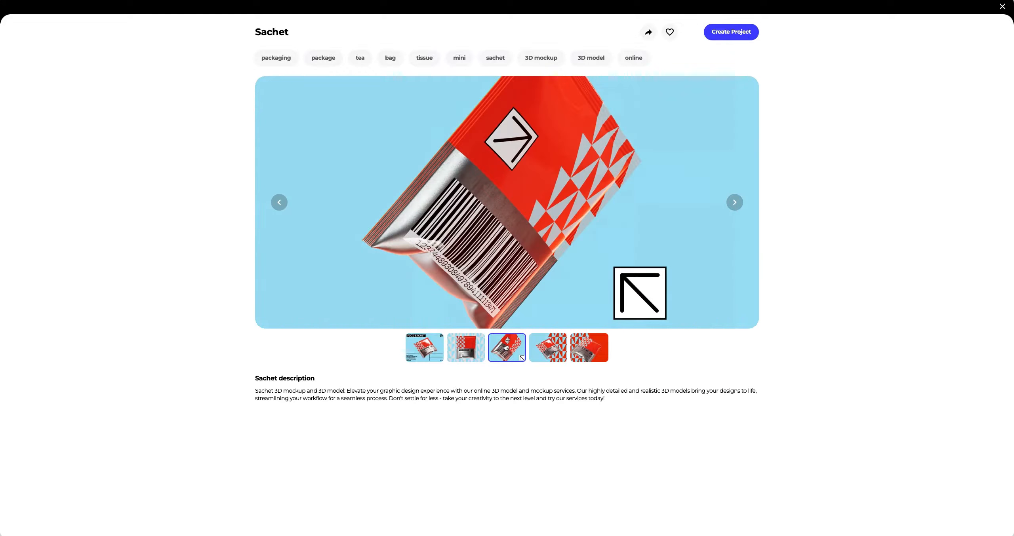
{"action": "left_click", "coordinate": [547, 351]}
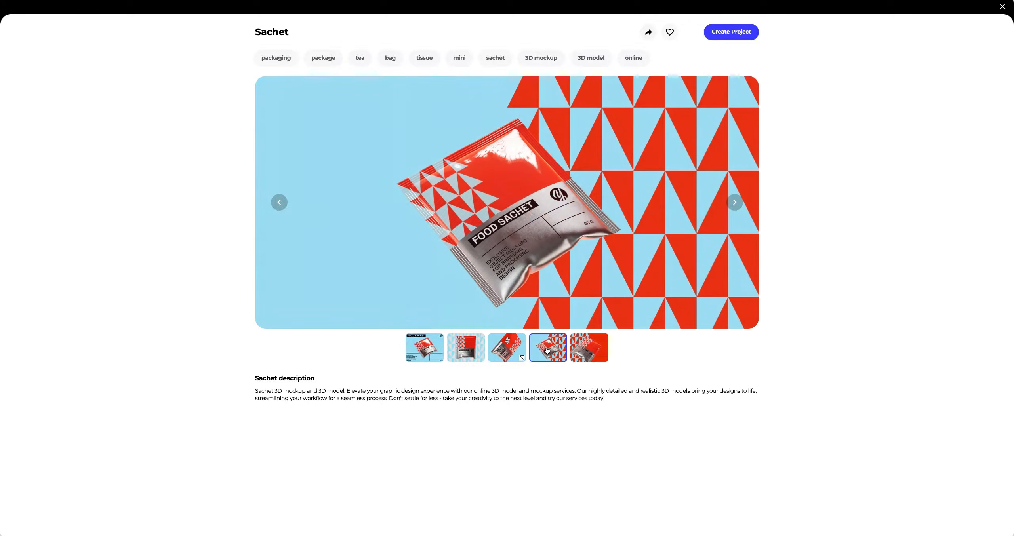
{"action": "left_click", "coordinate": [579, 351]}
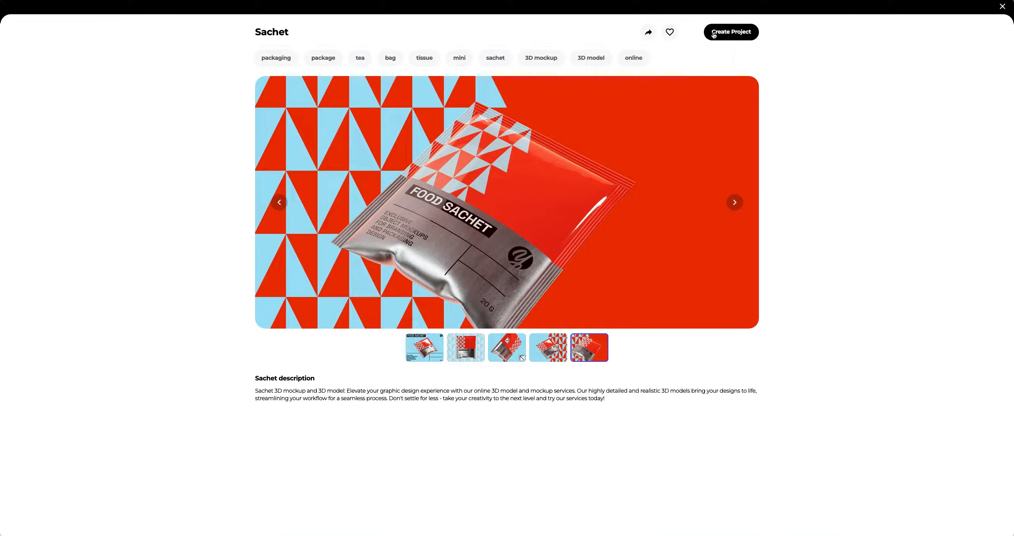
{"action": "left_click", "coordinate": [732, 32]}
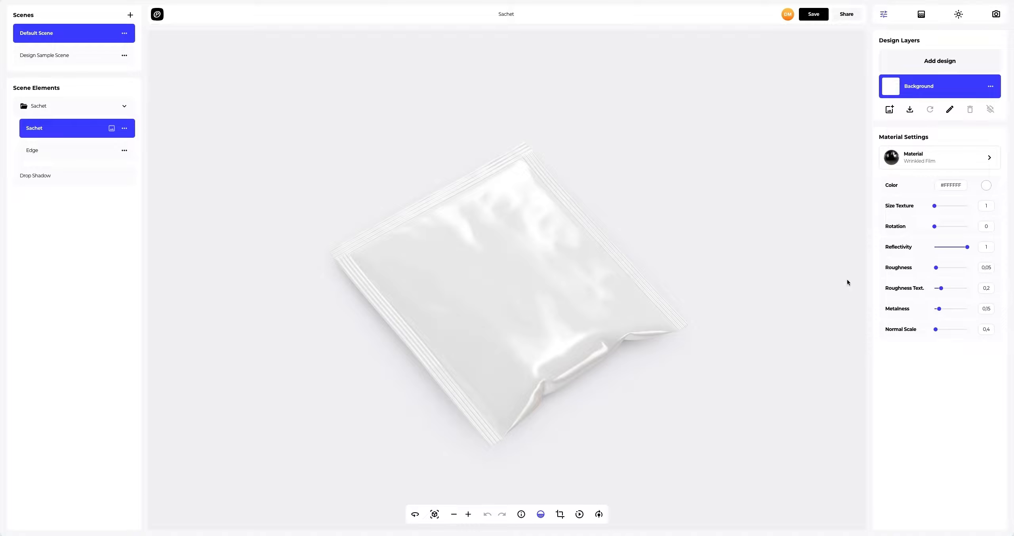
Turn off the drop shadow beneath the sachet and orient the model to face the front
{"action": "left_click_drag", "start_coordinate": [847, 282], "coordinate": [426, 114]}
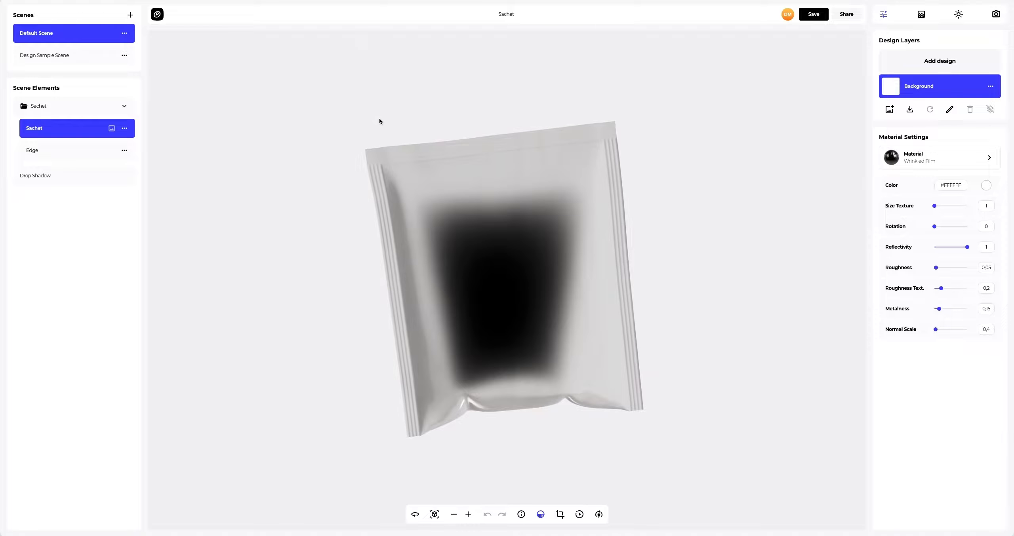
{"action": "left_click", "coordinate": [541, 515]}
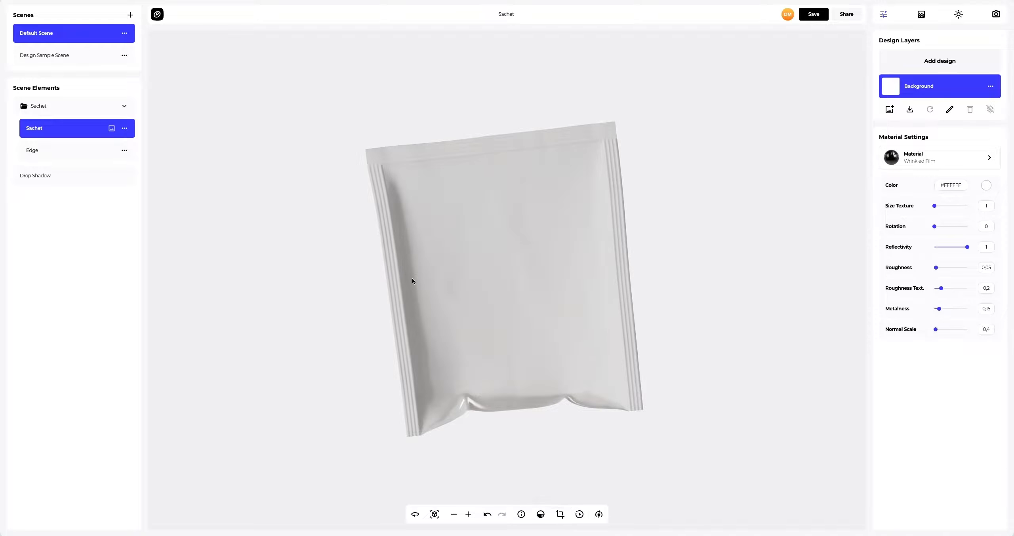
{"action": "left_click_drag", "start_coordinate": [424, 261], "coordinate": [662, 490]}
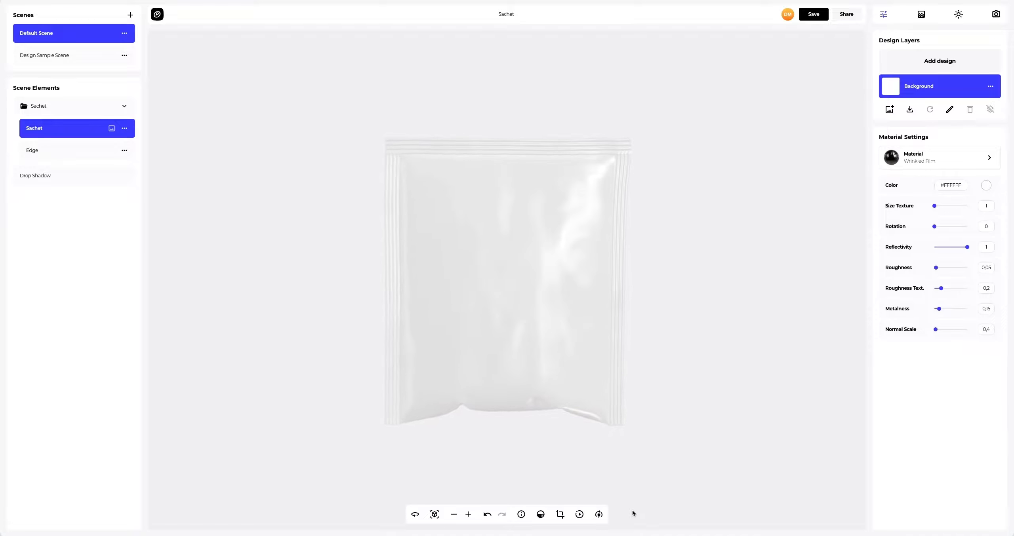
Assign the Rough Silver material from the Metal category to the Sachet element
{"action": "left_click", "coordinate": [951, 159]}
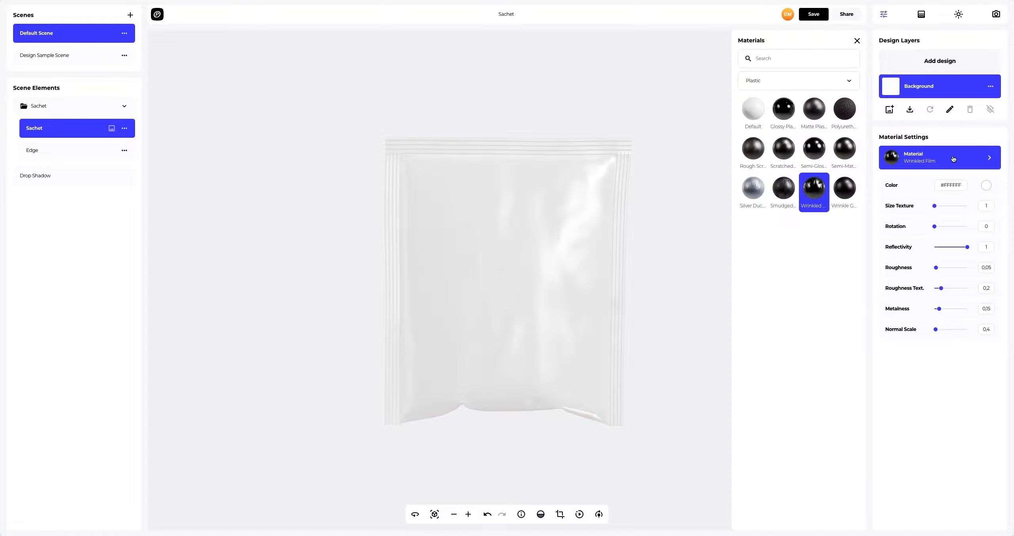
{"action": "left_click", "coordinate": [784, 82]}
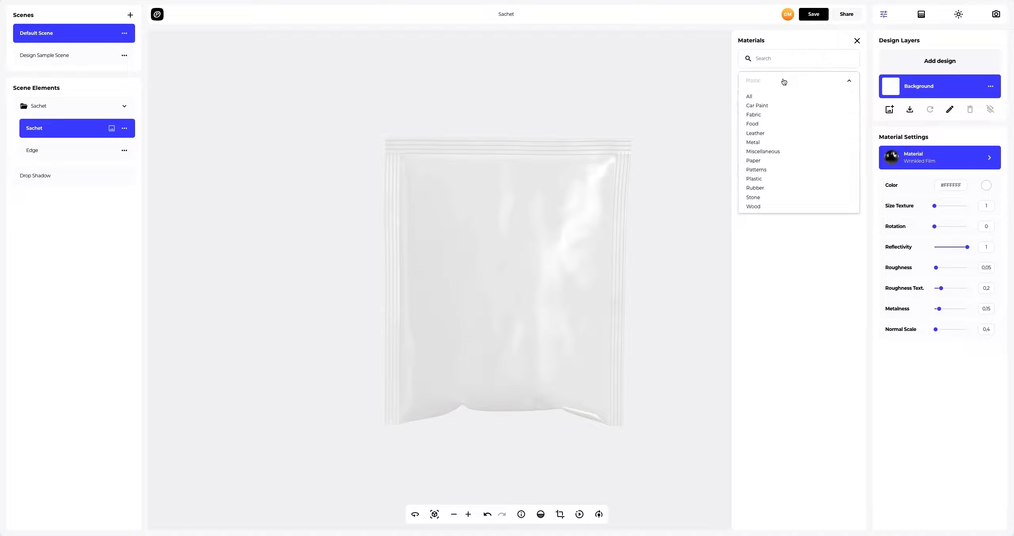
{"action": "left_click", "coordinate": [753, 142]}
{"action": "left_click", "coordinate": [811, 267]}
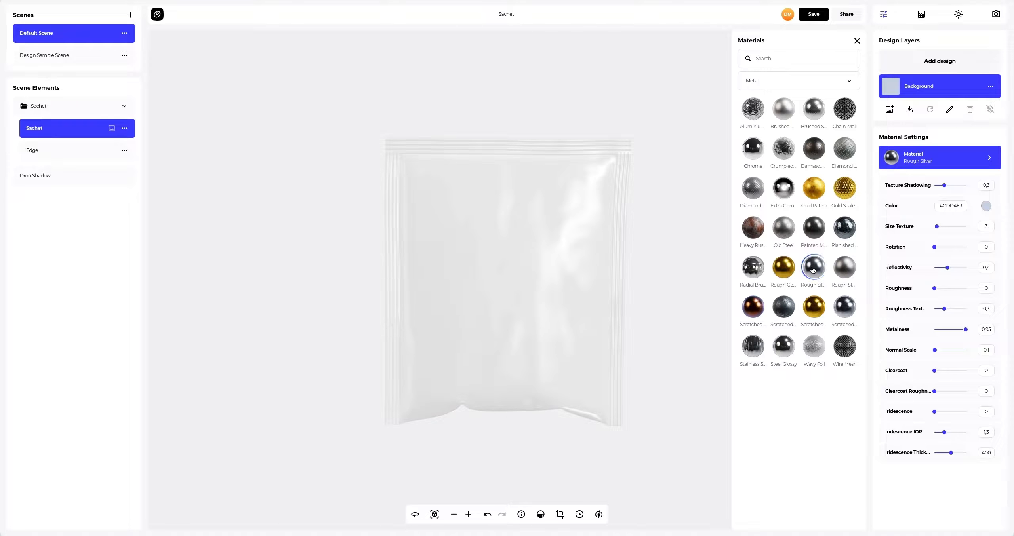
{"action": "left_click", "coordinate": [857, 41]}
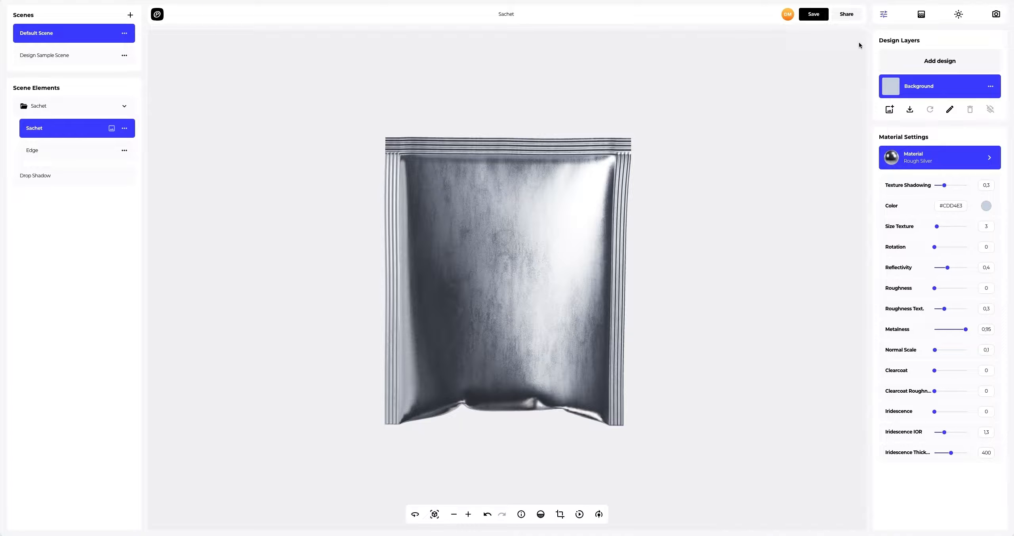
Change the Sachet material's color to neutral grey #C8C8C8
{"action": "left_click", "coordinate": [988, 205]}
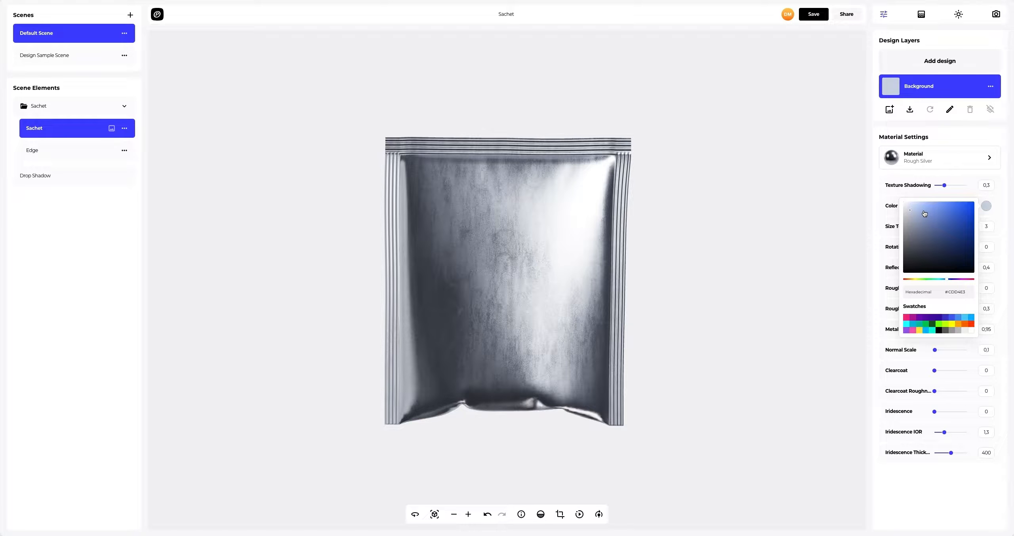
{"action": "mouse_move", "coordinate": [923, 213]}
{"action": "left_mouse_down"}
{"action": "mouse_move", "coordinate": [921, 227]}
{"action": "mouse_move", "coordinate": [910, 218]}
{"action": "mouse_move", "coordinate": [920, 218]}
{"action": "left_mouse_up"}
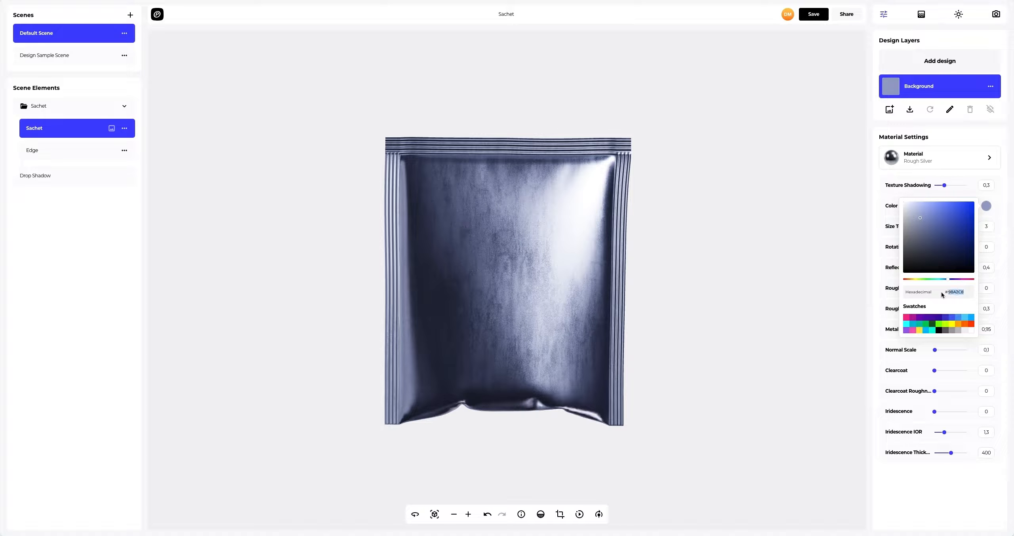
{"action": "type", "text": "C8C8C8"}
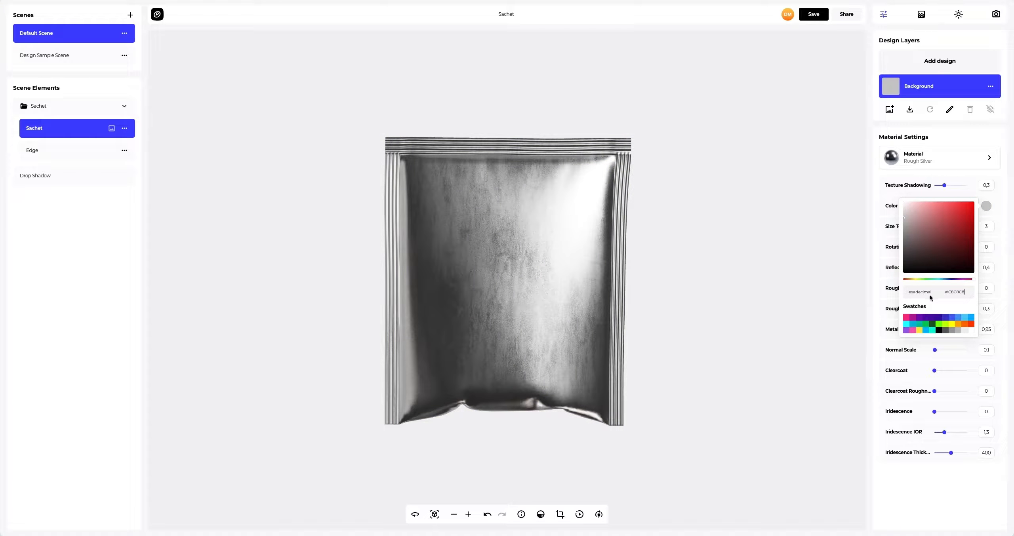
{"action": "left_click", "coordinate": [876, 311]}
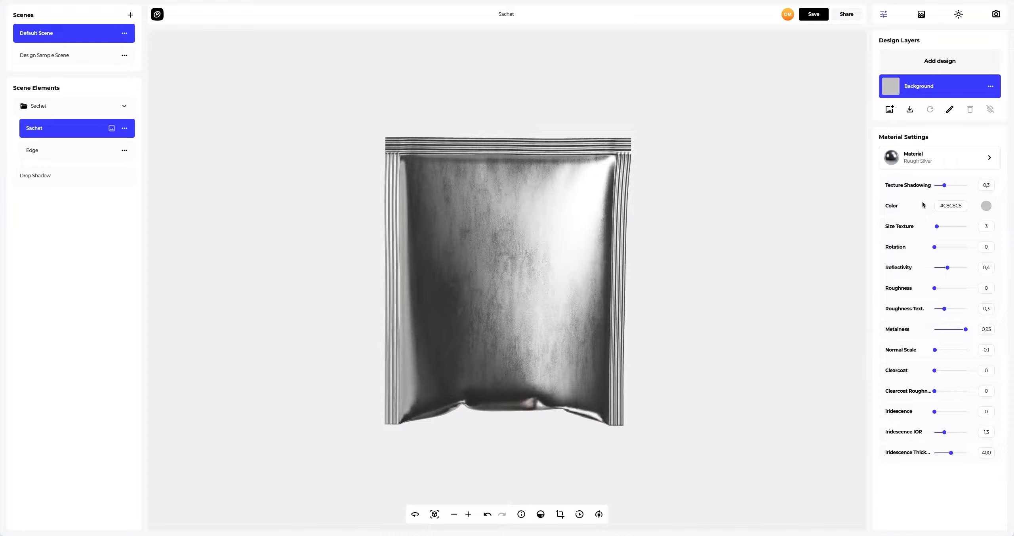
Set the Sachet material's Texture Shadowing to 0.4, Size Texture 5.2, Roughness 0.1, Roughness Text. 0.4, Metalness 1 and Normal Scale 0.5
{"action": "left_click_drag", "start_coordinate": [941, 186], "coordinate": [949, 189]}
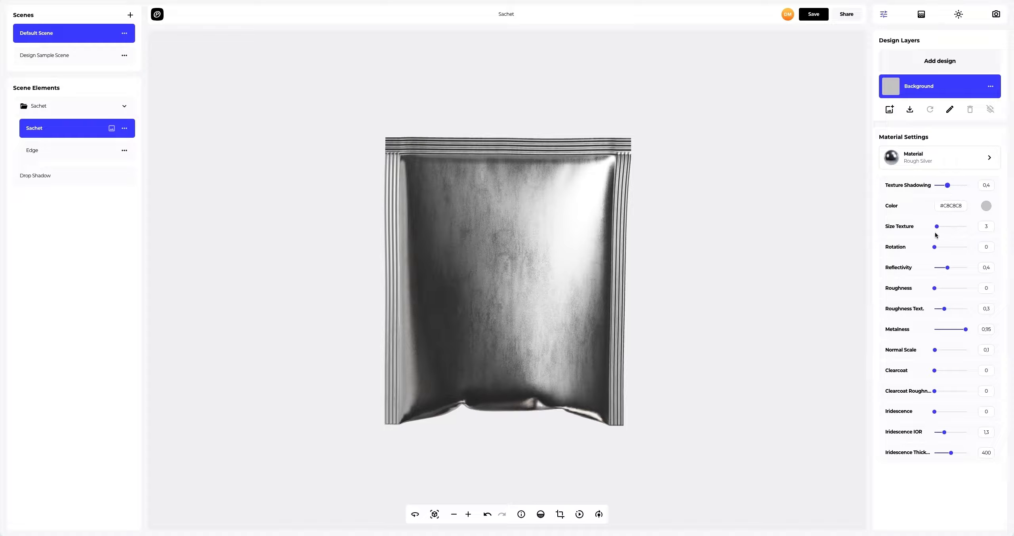
{"action": "left_click_drag", "start_coordinate": [938, 228], "coordinate": [939, 233]}
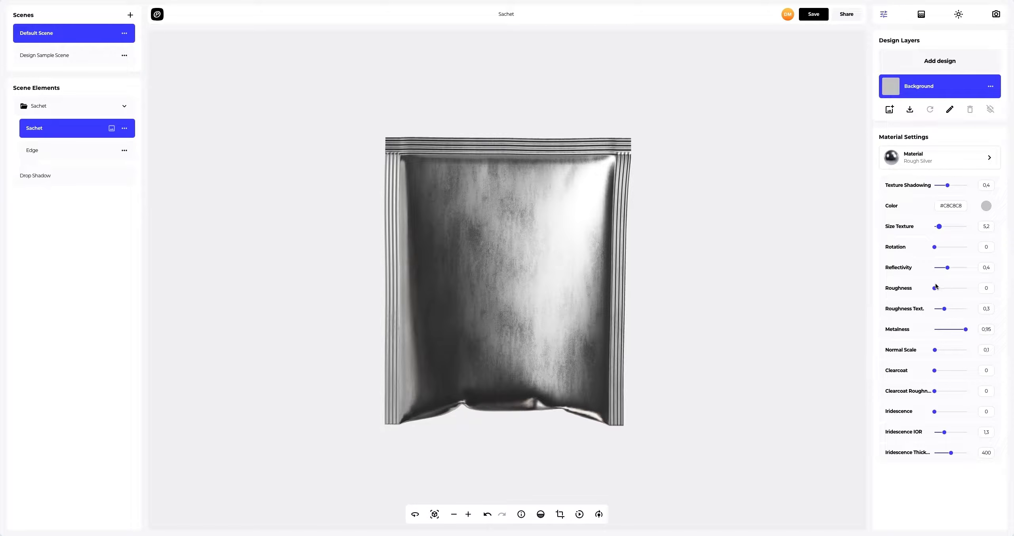
{"action": "left_click_drag", "start_coordinate": [936, 289], "coordinate": [936, 351]}
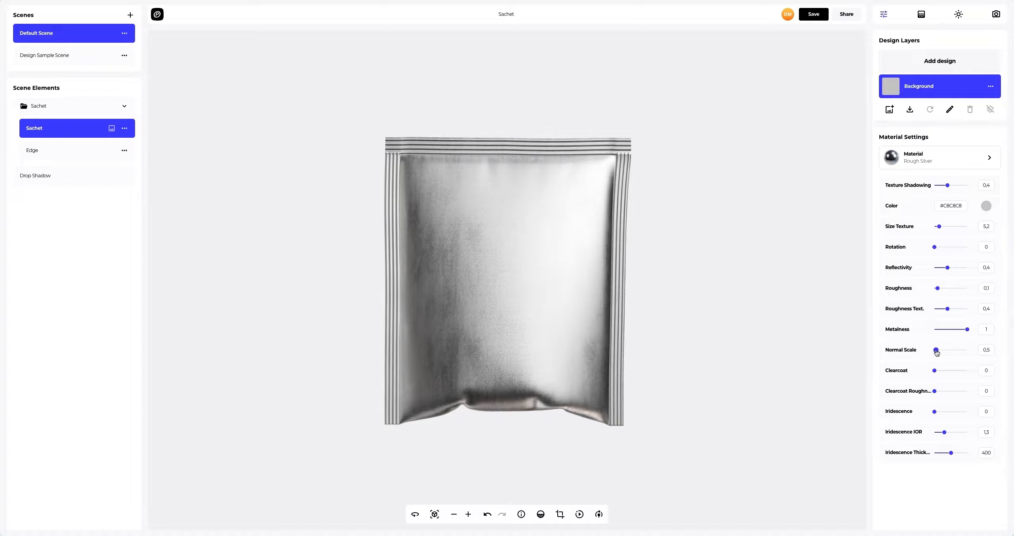
Give the Edge element the green Metallic Paint material from the Car Paint category
{"action": "left_click_drag", "start_coordinate": [478, 289], "coordinate": [582, 182]}
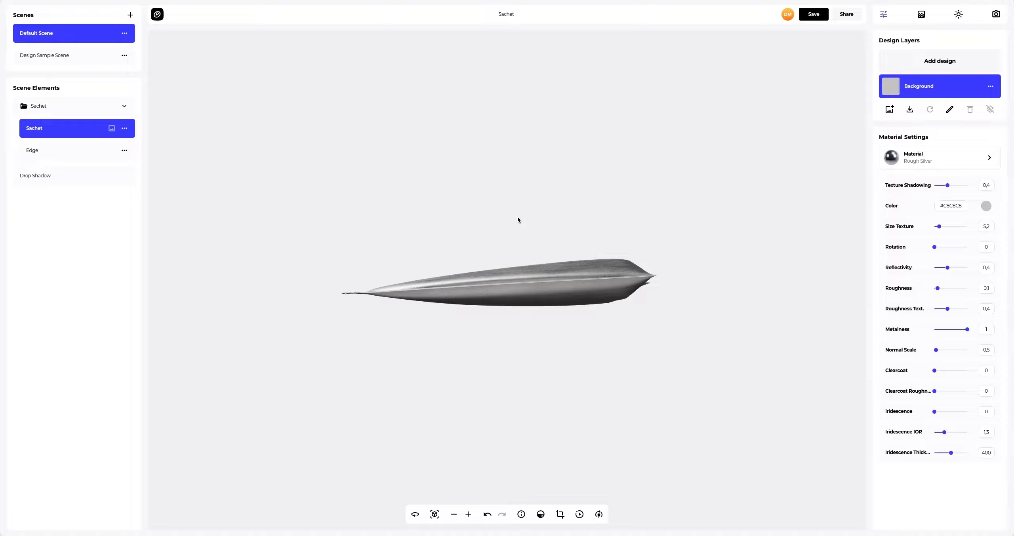
{"action": "scroll", "coordinate": [517, 220], "scroll_direction": "up", "scroll_amount": 3}
{"action": "left_click", "coordinate": [44, 148]}
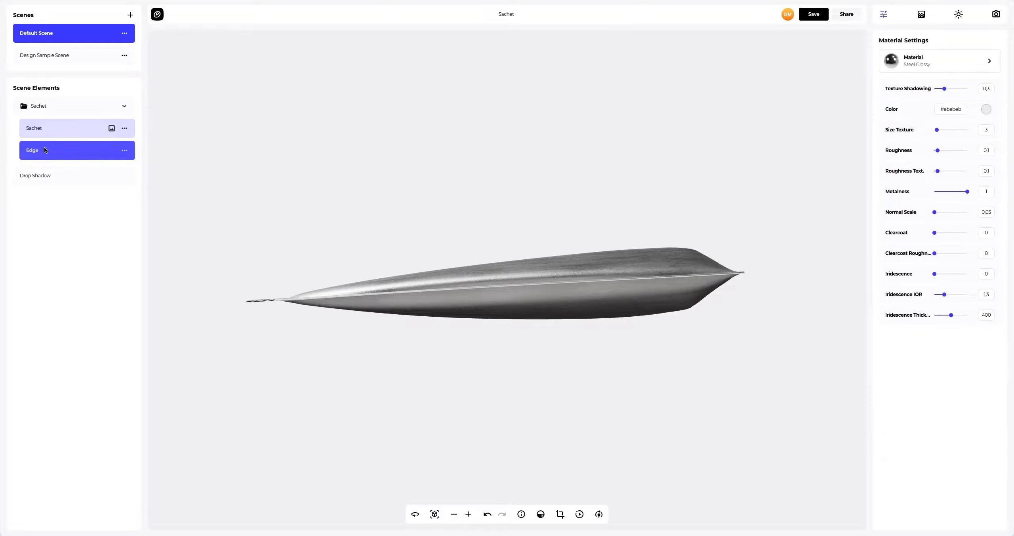
{"action": "left_click", "coordinate": [966, 58]}
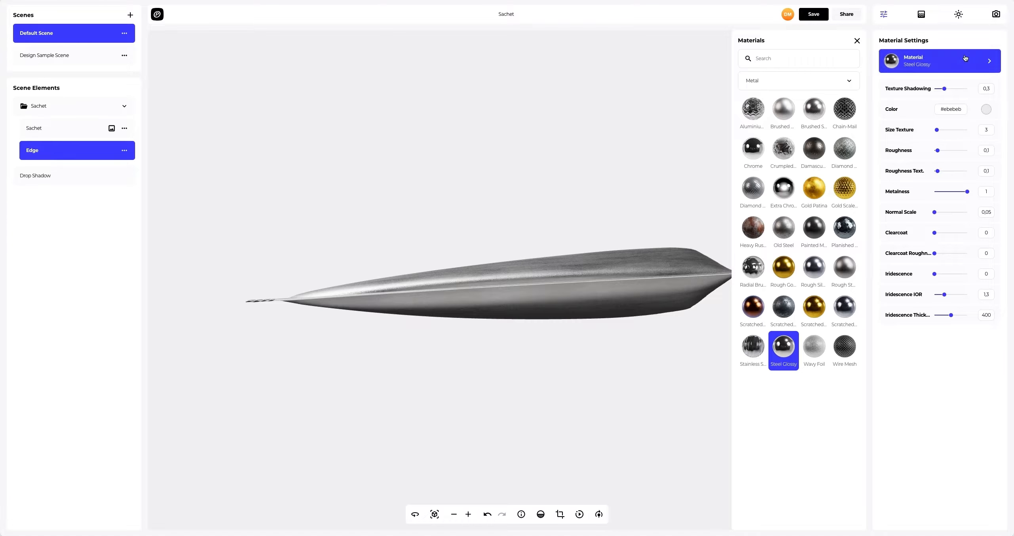
{"action": "left_click", "coordinate": [793, 80]}
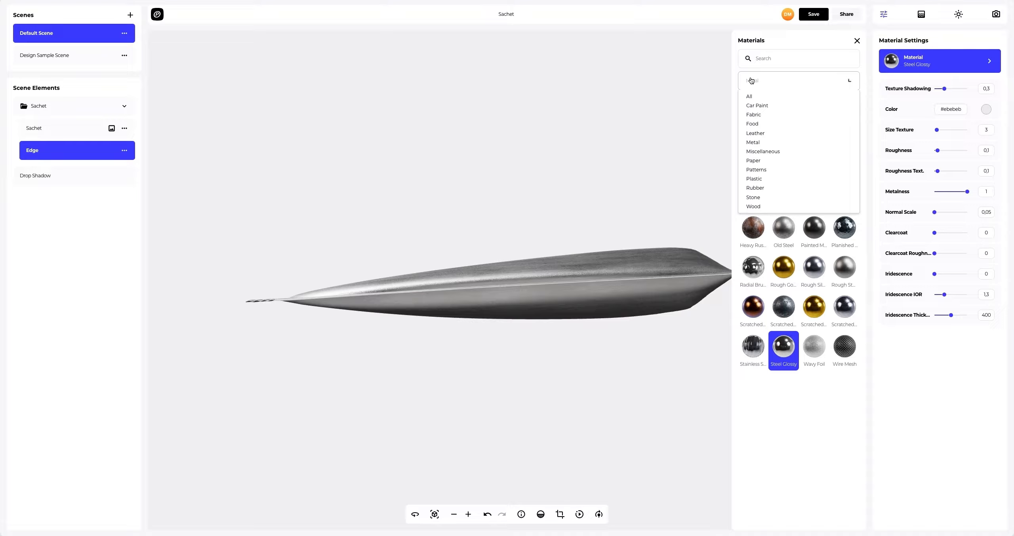
{"action": "left_click", "coordinate": [754, 104]}
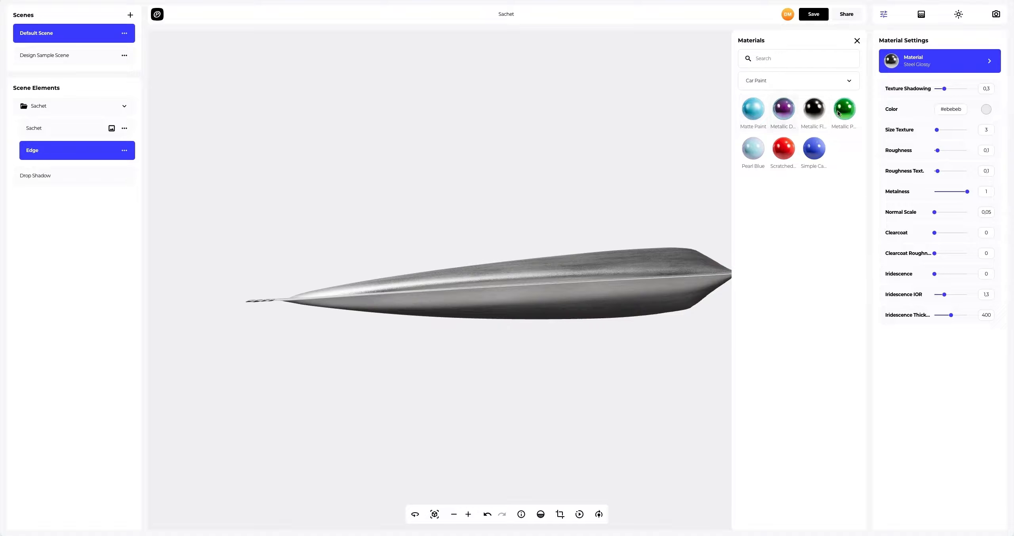
{"action": "left_click", "coordinate": [843, 113]}
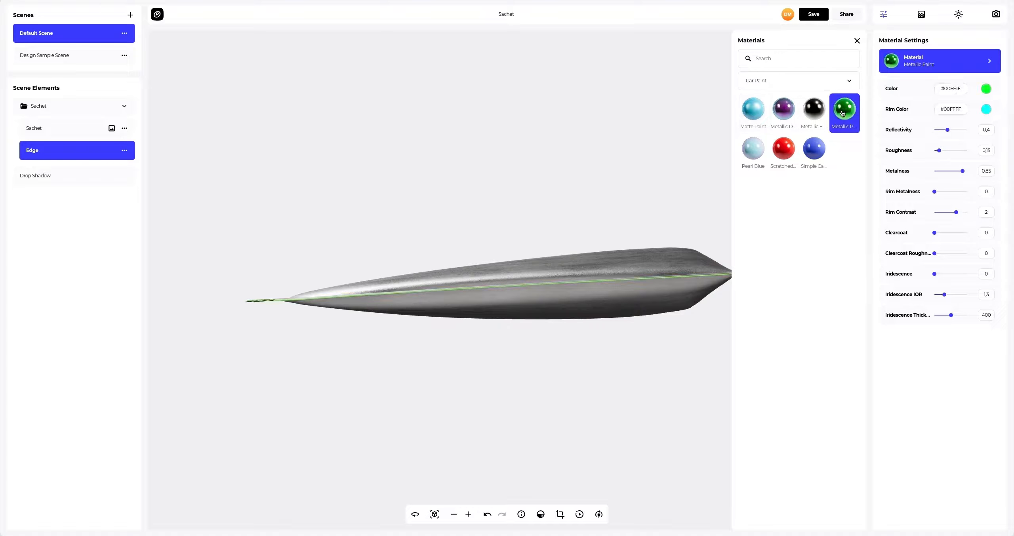
{"action": "left_click", "coordinate": [856, 41]}
Add Front.png from the 445 - Sachet folder as a design on the Sachet element and position it over the template's front half
{"action": "left_click_drag", "start_coordinate": [731, 165], "coordinate": [602, 315]}
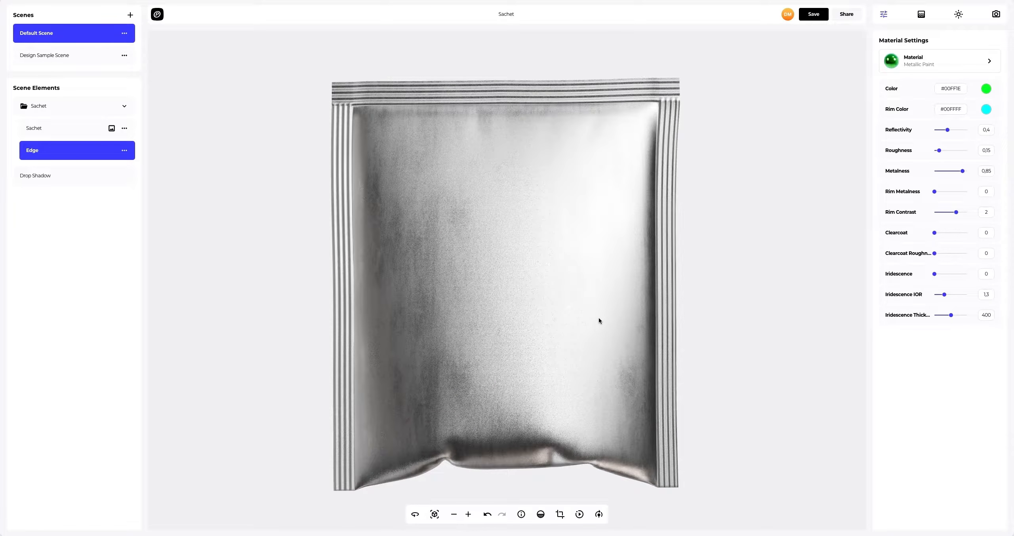
{"action": "left_click", "coordinate": [58, 133]}
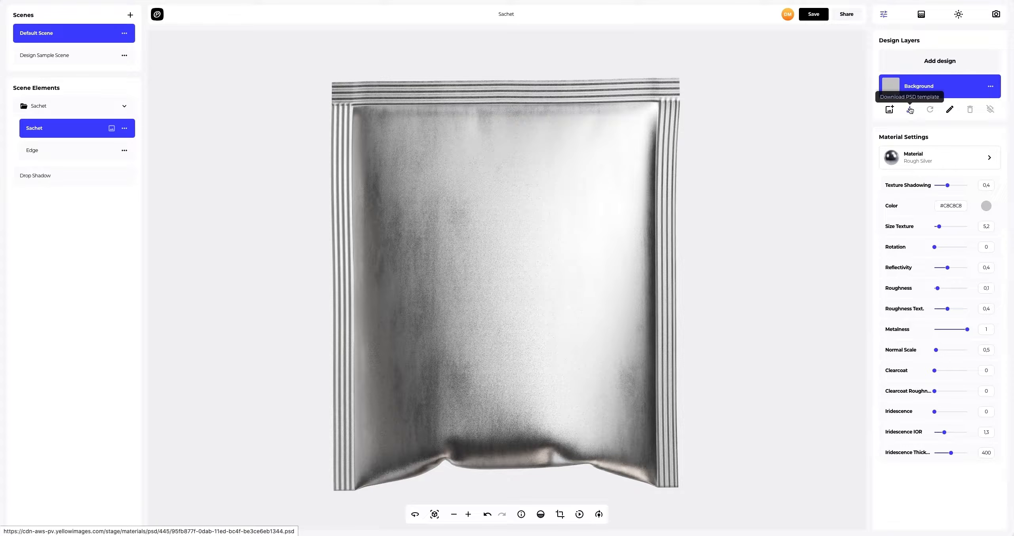
{"action": "left_click", "coordinate": [938, 61]}
{"action": "left_click", "coordinate": [432, 99]}
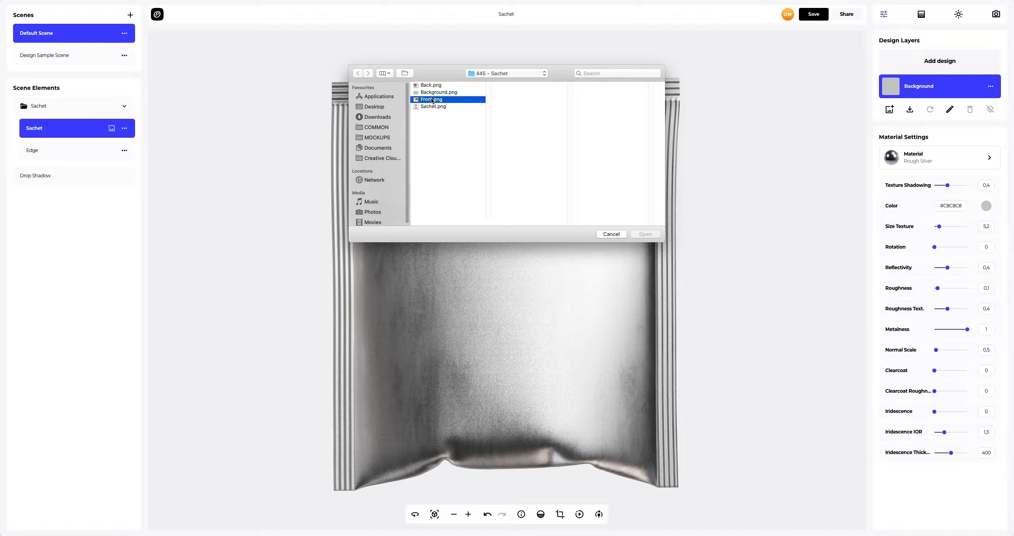
{"action": "left_click", "coordinate": [638, 234]}
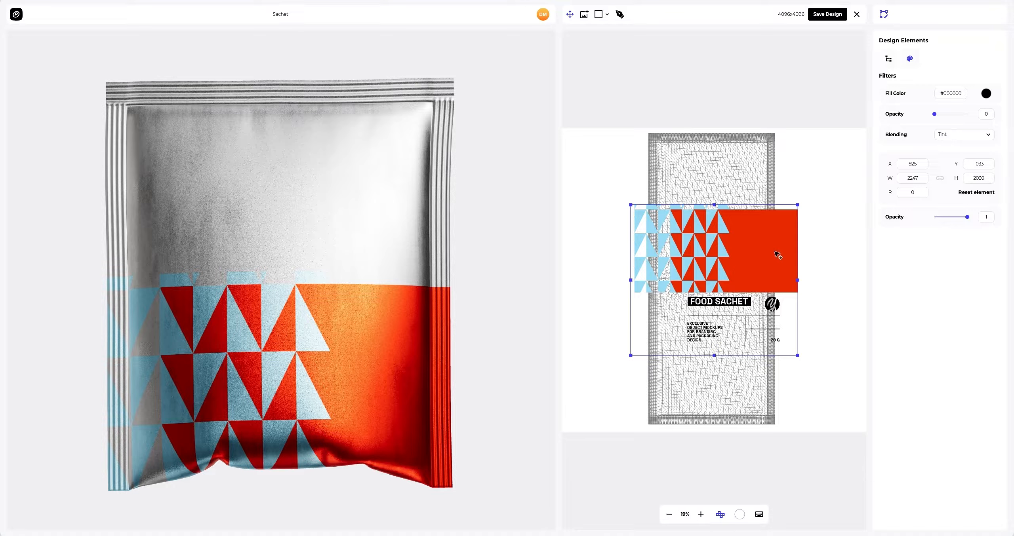
{"action": "left_click_drag", "start_coordinate": [775, 252], "coordinate": [756, 179]}
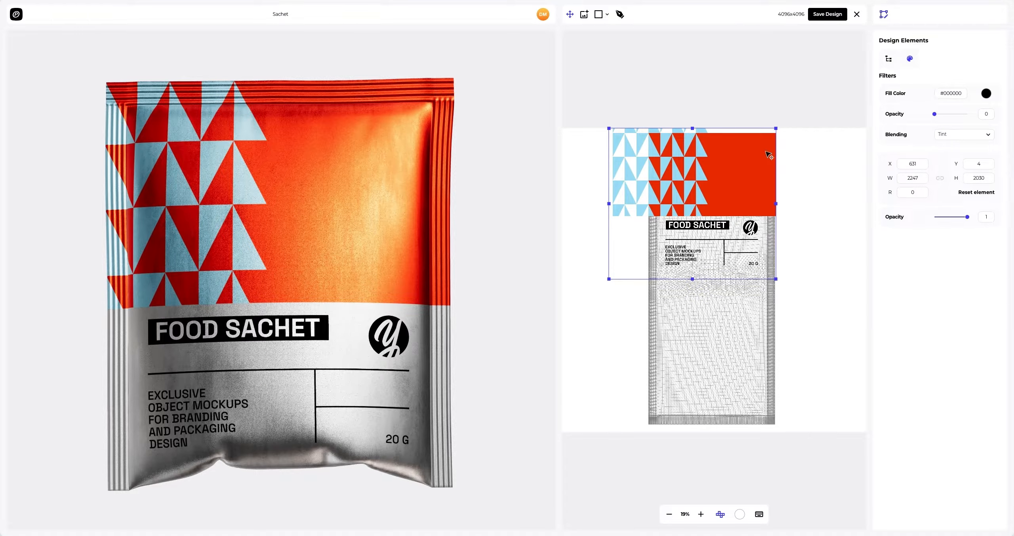
Save the front design and add Back.png from the 445 - Sachet folder as a second design on the Sachet element
{"action": "left_click", "coordinate": [826, 15]}
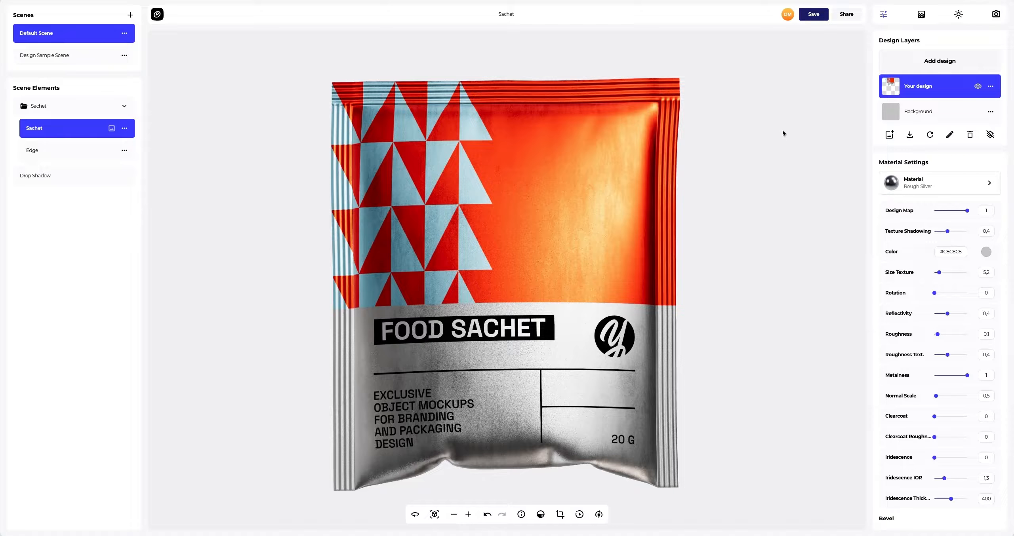
{"action": "scroll", "coordinate": [702, 201], "scroll_direction": "down", "scroll_amount": 3}
{"action": "left_click_drag", "start_coordinate": [588, 225], "coordinate": [386, 119]}
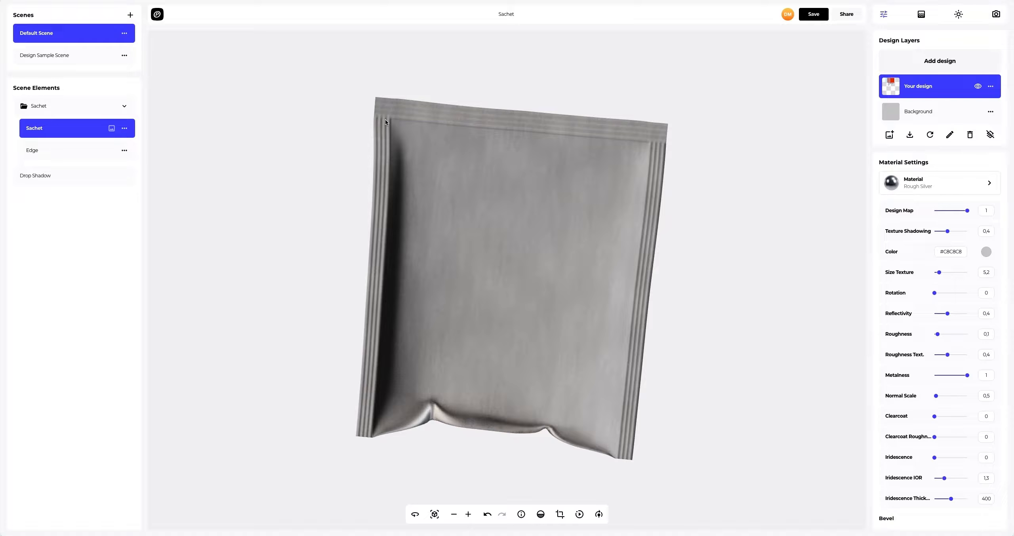
{"action": "scroll", "coordinate": [491, 210], "scroll_direction": "up", "scroll_amount": 2}
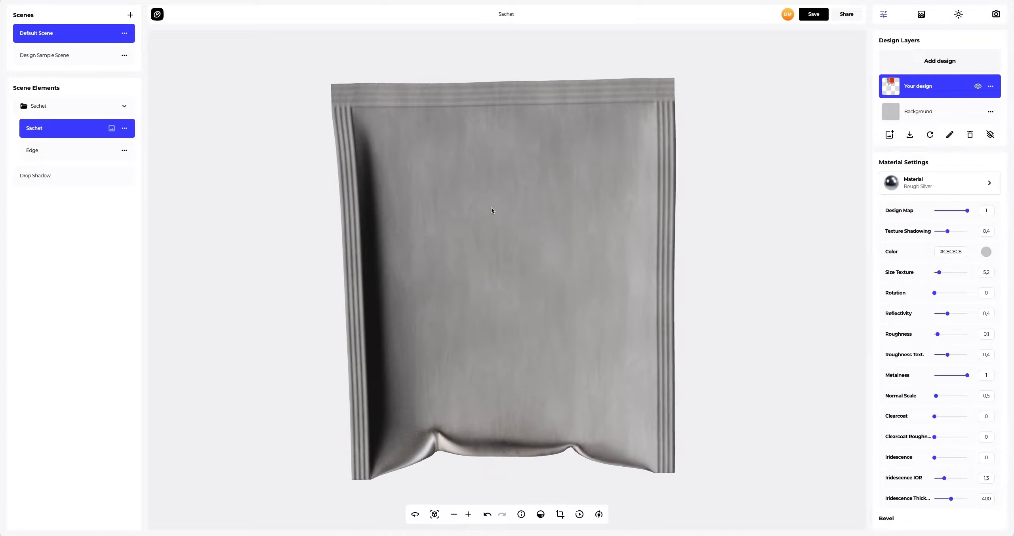
{"action": "left_click", "coordinate": [939, 63]}
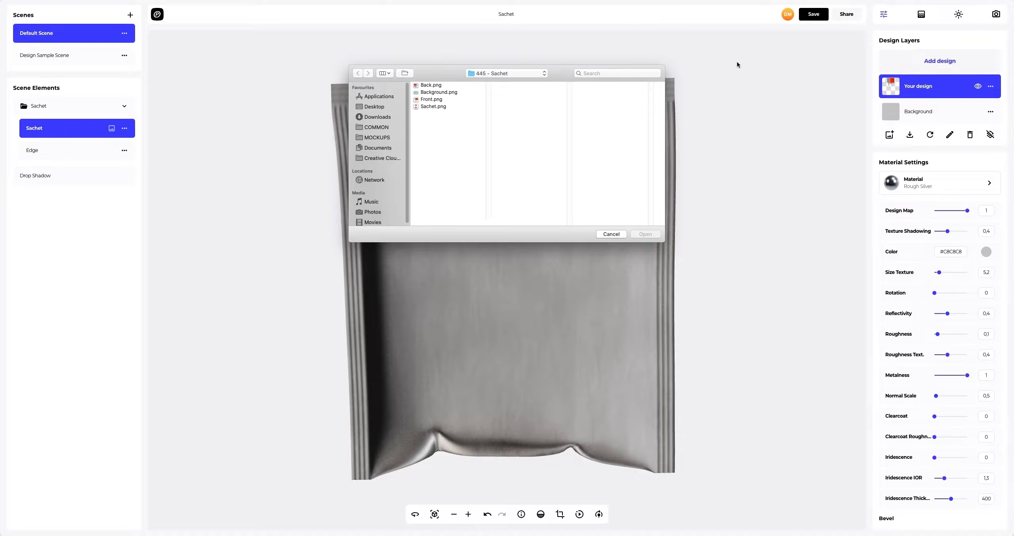
{"action": "left_click", "coordinate": [430, 85]}
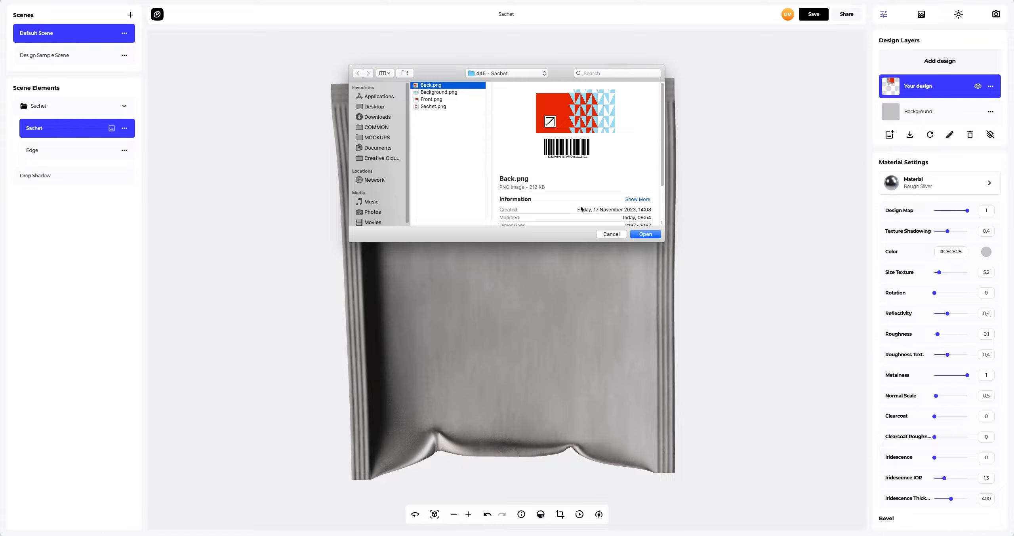
{"action": "left_click", "coordinate": [638, 235]}
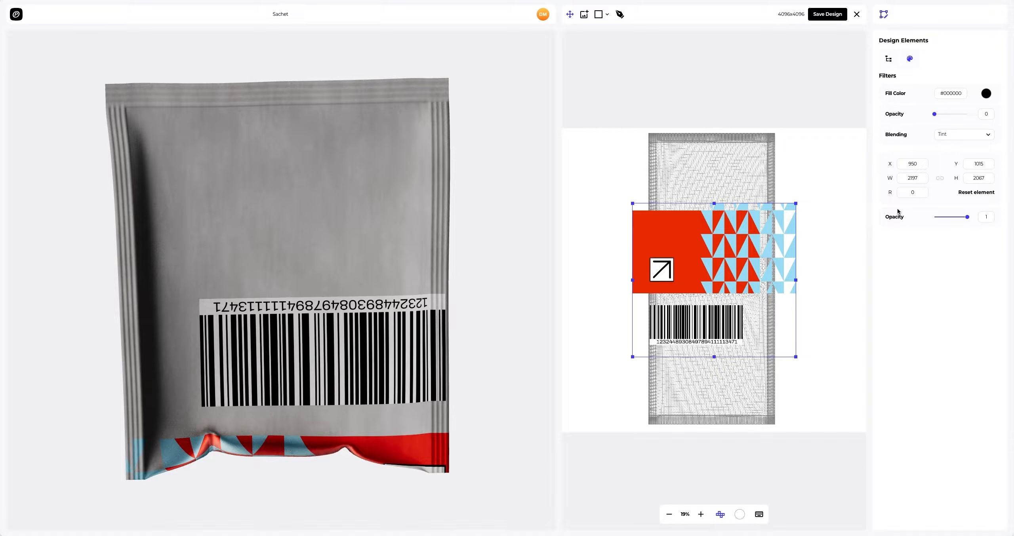
Rotate the Back.png artwork 180 degrees, place it over the template's back half at X 2885, Y 4088, and save the design
{"action": "left_click", "coordinate": [909, 193]}
{"action": "type", "text": "180"}
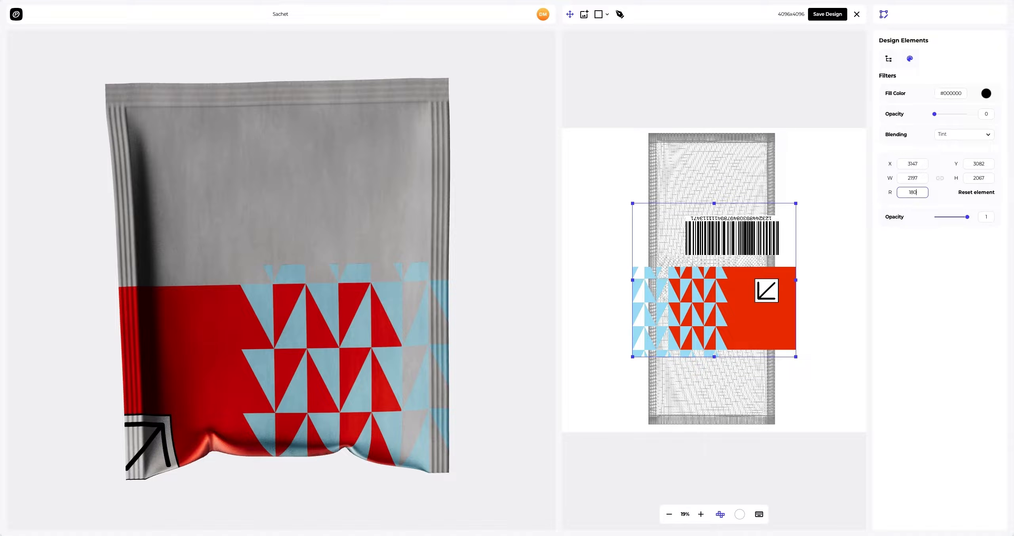
{"action": "left_click_drag", "start_coordinate": [746, 320], "coordinate": [741, 355]}
{"action": "left_click_drag", "start_coordinate": [178, 311], "coordinate": [257, 290]}
{"action": "scroll", "coordinate": [257, 292], "scroll_direction": "up", "scroll_amount": 5}
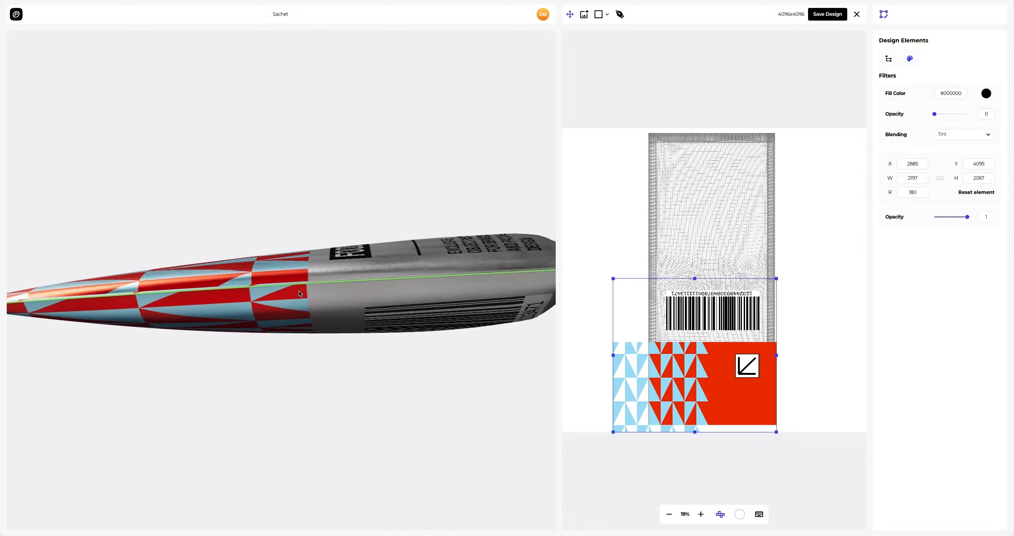
{"action": "left_click_drag", "start_coordinate": [757, 357], "coordinate": [758, 357]}
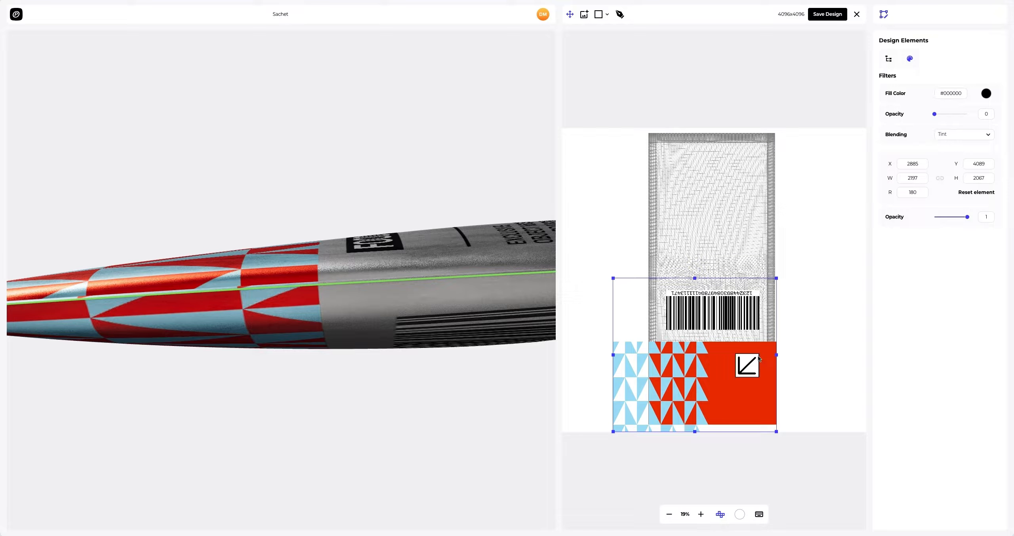
{"action": "key", "text": "Up"}
{"action": "scroll", "coordinate": [360, 317], "scroll_direction": "down", "scroll_amount": 4}
{"action": "left_click_drag", "start_coordinate": [360, 318], "coordinate": [319, 396]}
{"action": "scroll", "coordinate": [319, 396], "scroll_direction": "down", "scroll_amount": 4}
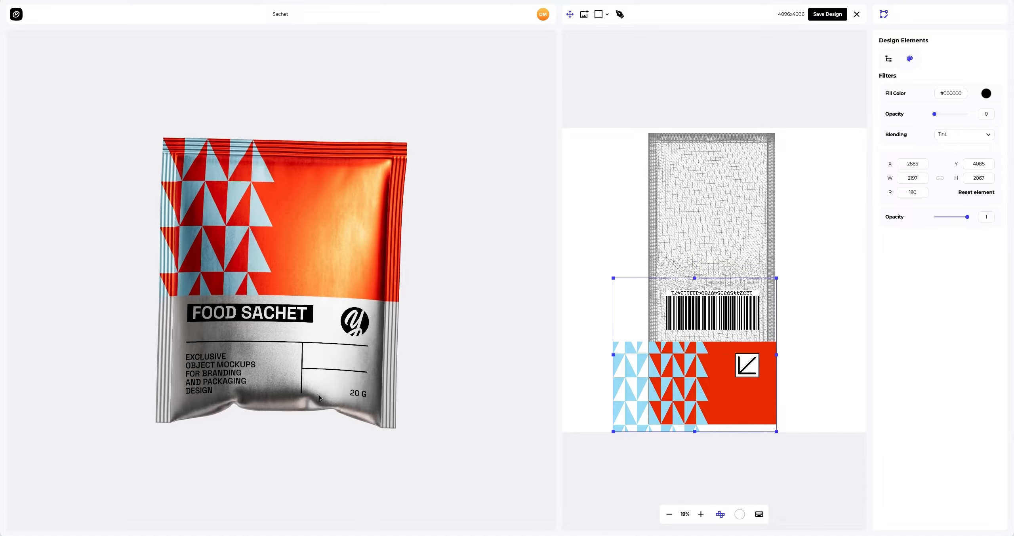
{"action": "left_click", "coordinate": [833, 16]}
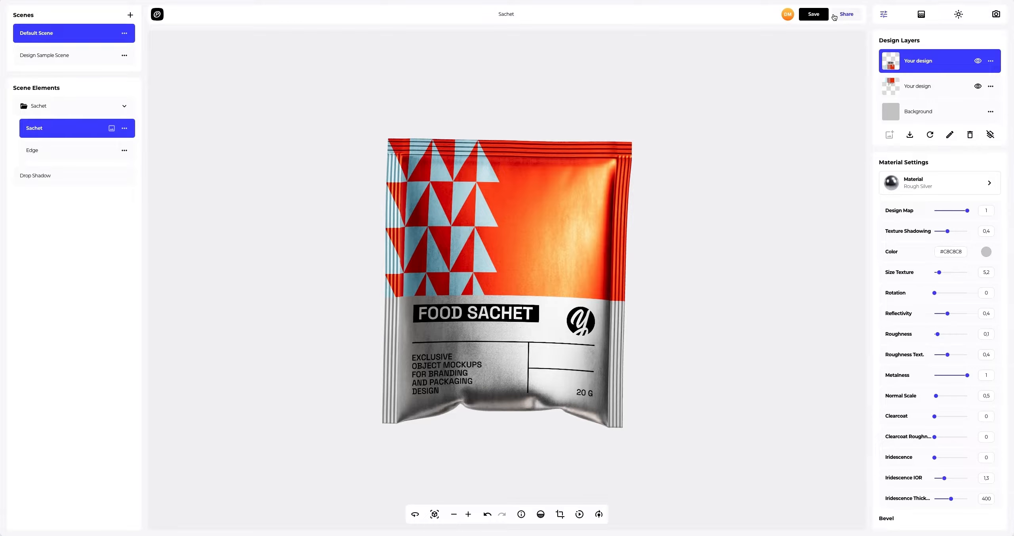
Give the back design layer the Glossy Plastic material from the Plastic category
{"action": "left_click_drag", "start_coordinate": [575, 186], "coordinate": [340, 140]}
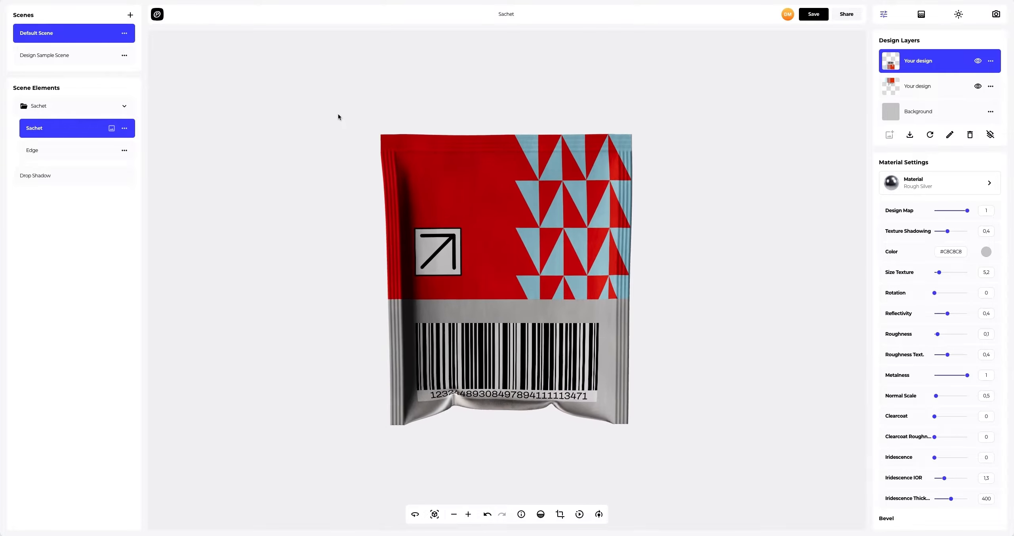
{"action": "scroll", "coordinate": [464, 295], "scroll_direction": "up", "scroll_amount": 2}
{"action": "scroll", "coordinate": [465, 294], "scroll_direction": "up", "scroll_amount": 2}
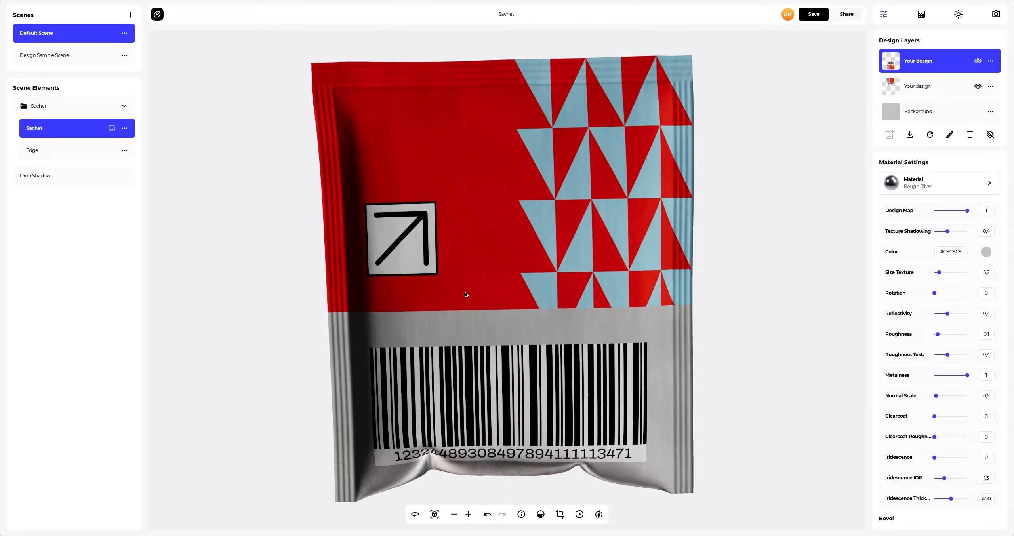
{"action": "left_click", "coordinate": [940, 189]}
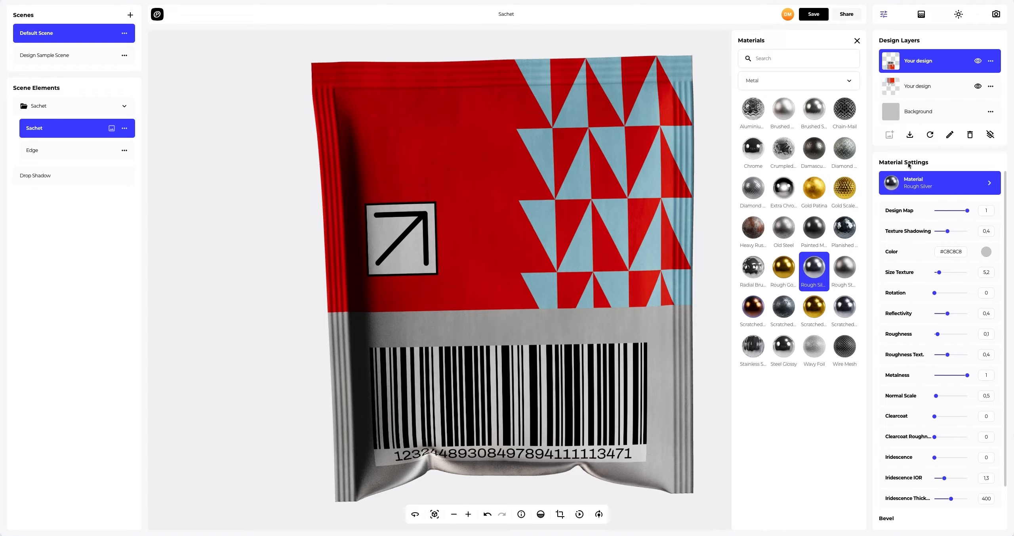
{"action": "left_click", "coordinate": [790, 85]}
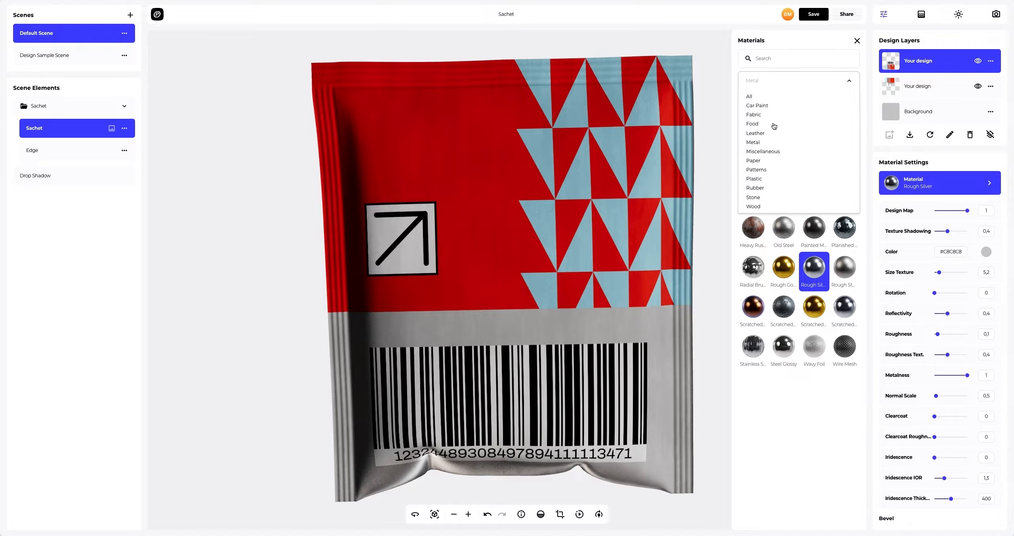
{"action": "left_click", "coordinate": [755, 179]}
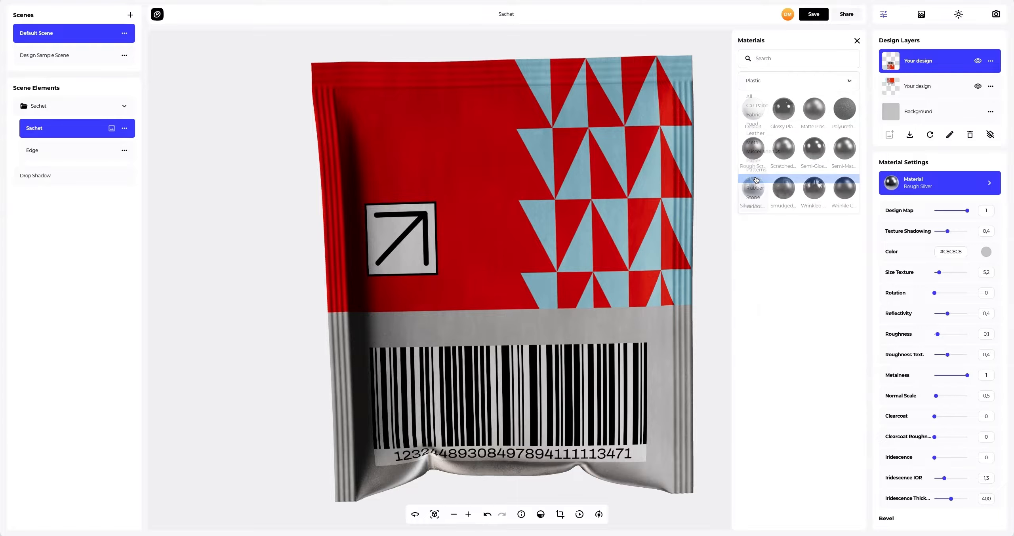
{"action": "left_click", "coordinate": [782, 114]}
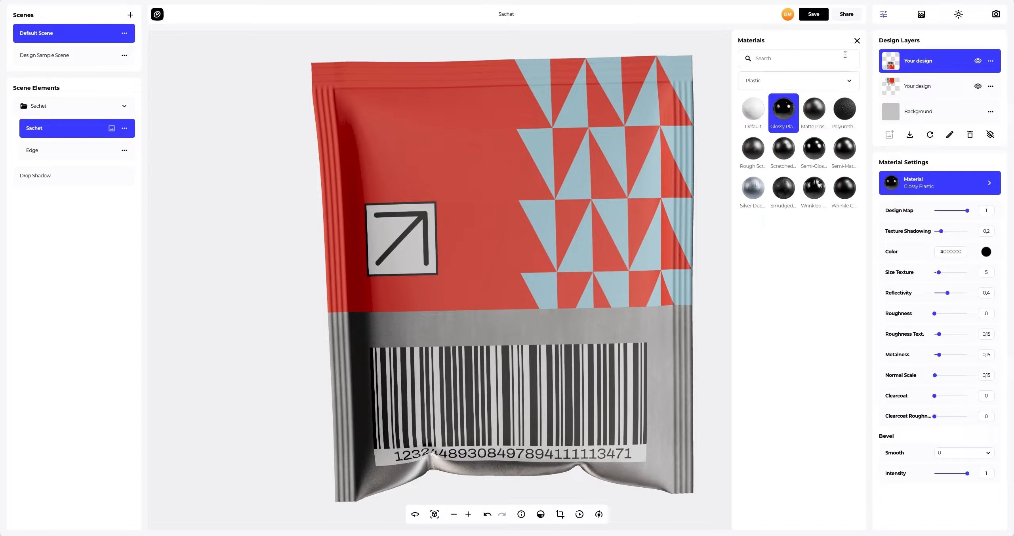
{"action": "left_click", "coordinate": [857, 41]}
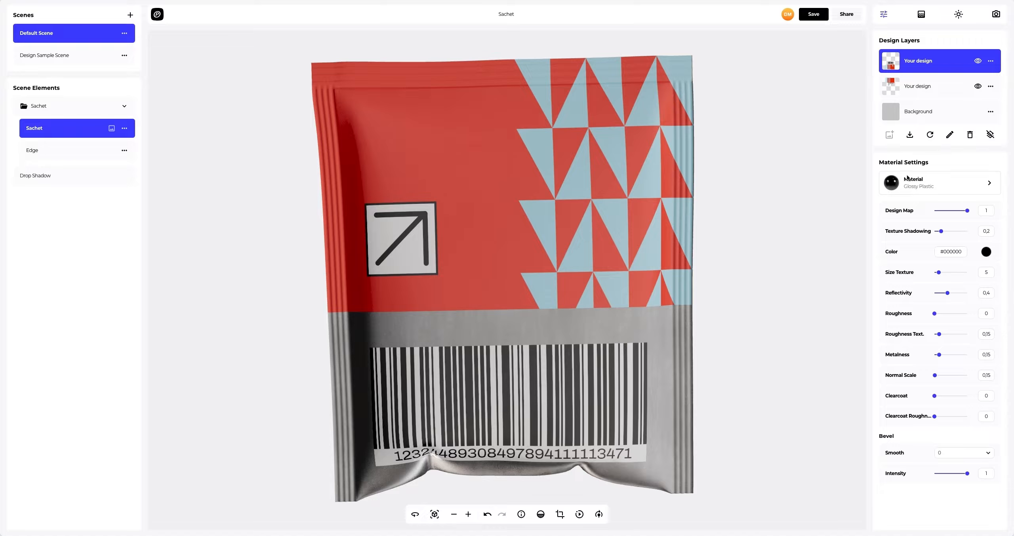
Set the back design material's Size Texture to 22, Reflectivity to 1 and Roughness to 0.05
{"action": "left_click_drag", "start_coordinate": [942, 277], "coordinate": [968, 293]}
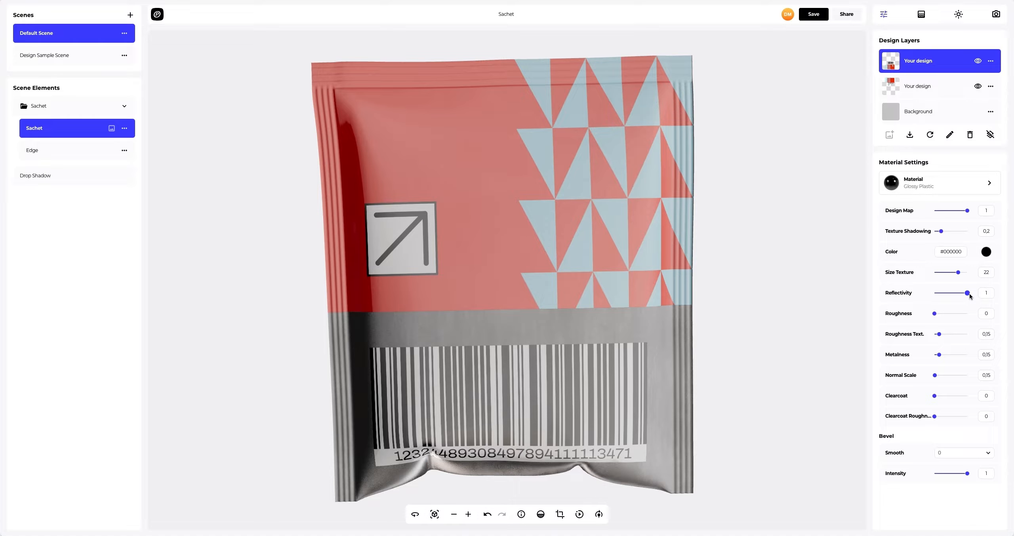
{"action": "left_click", "coordinate": [935, 314]}
Copy the back design layer's Glossy Plastic material and paste it onto the front design layer
{"action": "left_click_drag", "start_coordinate": [707, 246], "coordinate": [433, 482]}
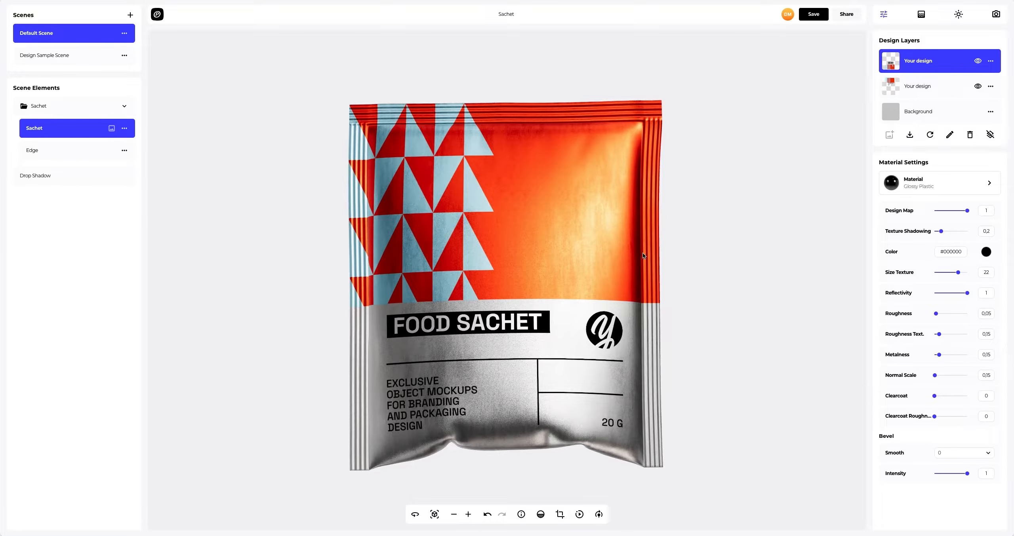
{"action": "left_click", "coordinate": [990, 61]}
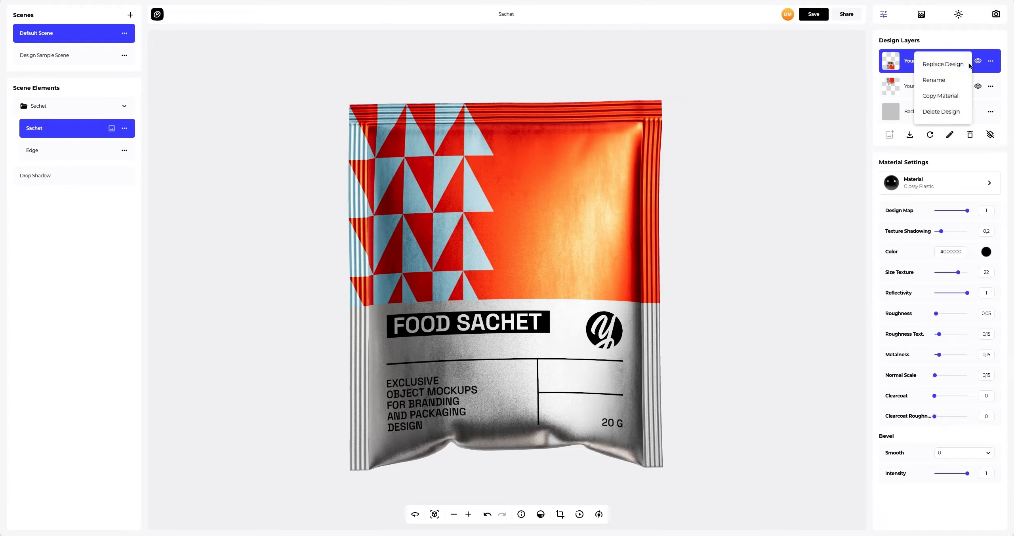
{"action": "left_click", "coordinate": [948, 96]}
{"action": "left_click", "coordinate": [944, 92]}
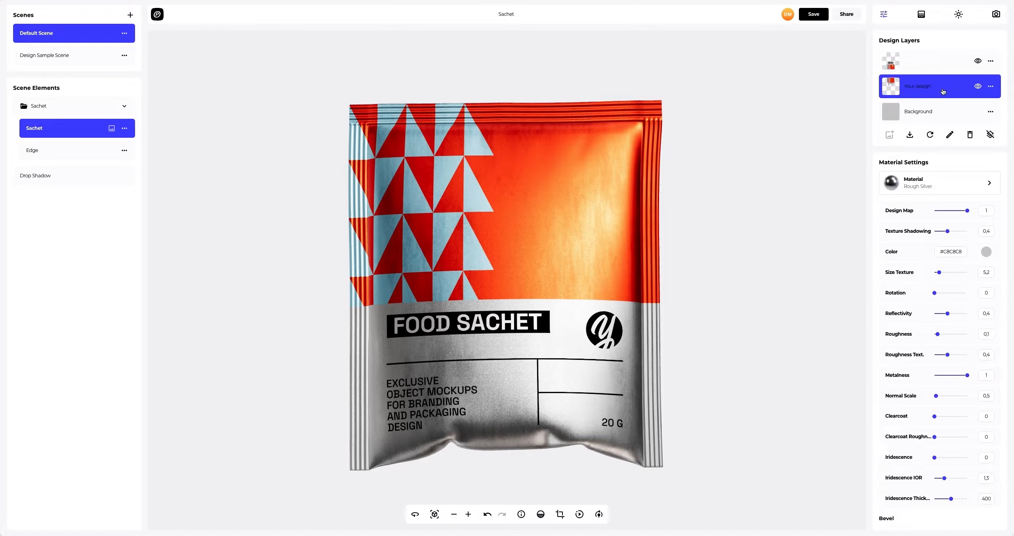
{"action": "left_click", "coordinate": [990, 87]}
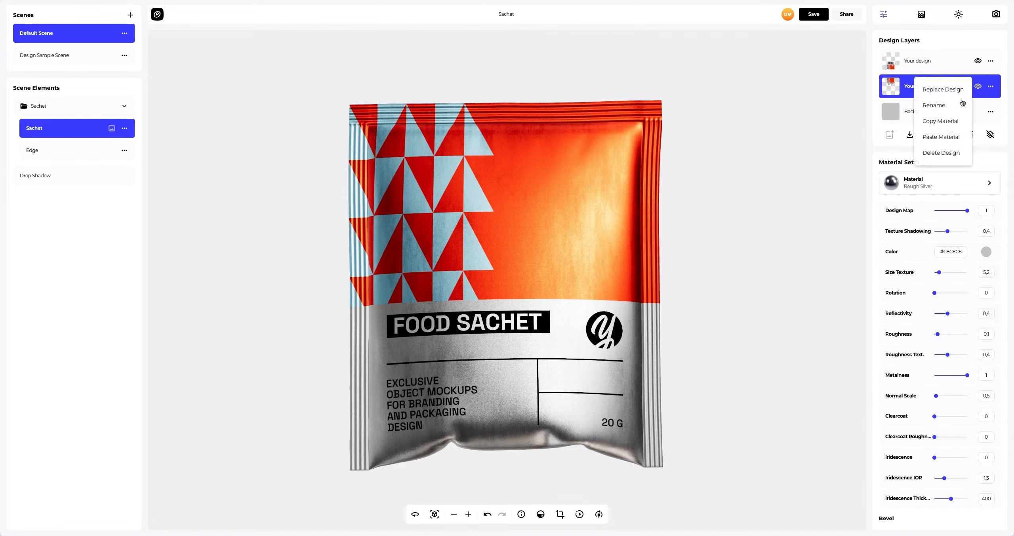
{"action": "left_click", "coordinate": [944, 138]}
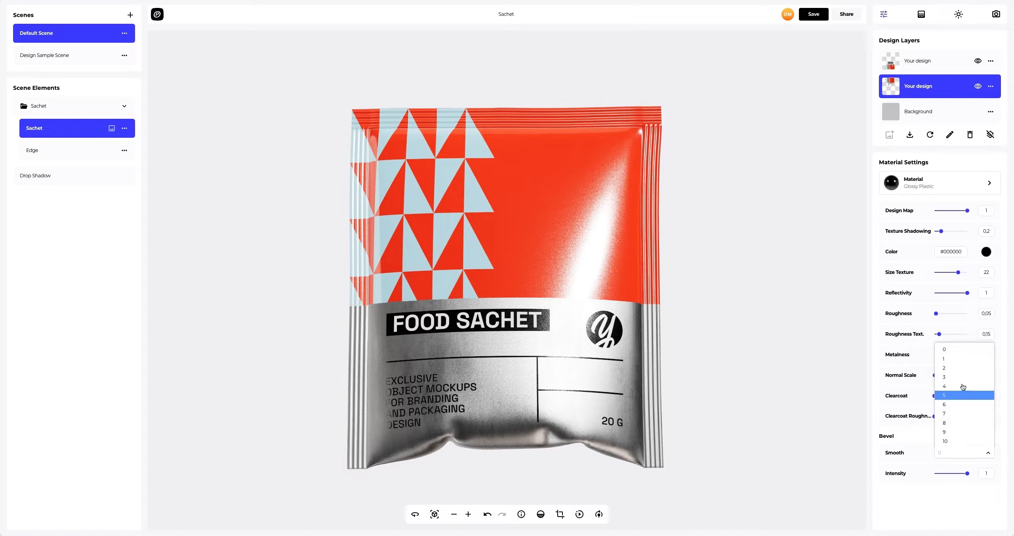
Set the front design layer's Bevel Smooth to 1 and its Bevel Intensity to 0.3
{"action": "left_click", "coordinate": [957, 358]}
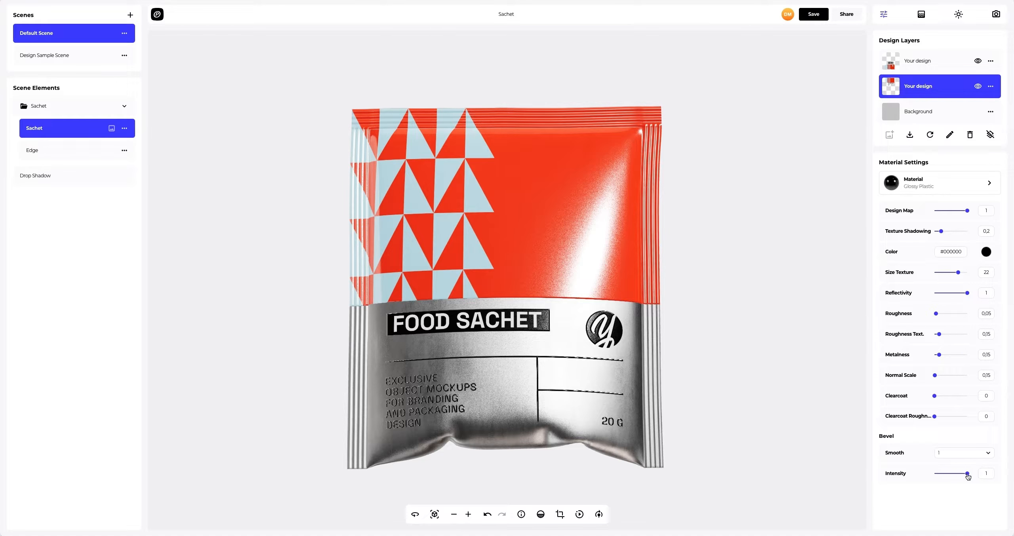
{"action": "left_click_drag", "start_coordinate": [968, 476], "coordinate": [957, 477]}
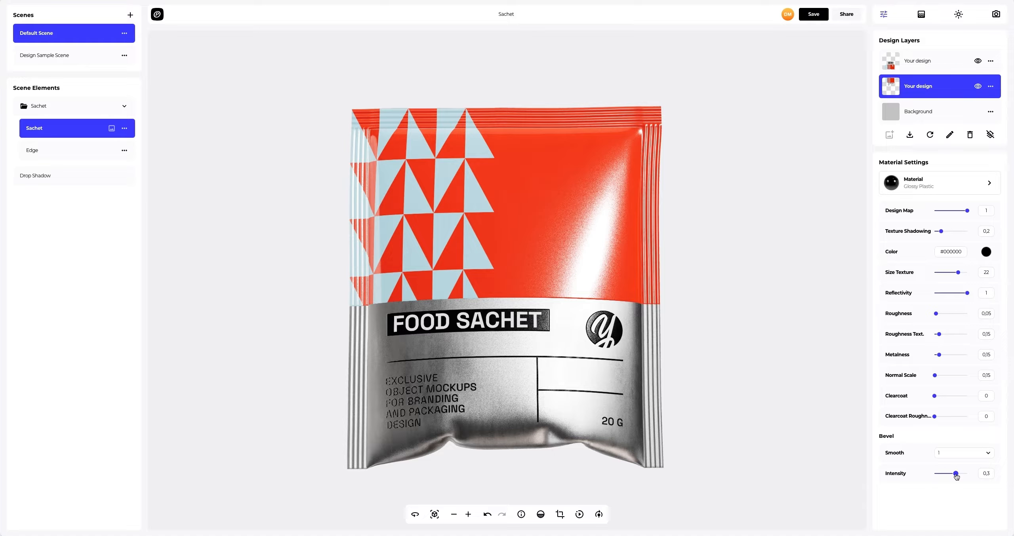
Switch the scene to the preset camera view that shows the sachet front at a tilted angle
{"action": "scroll", "coordinate": [674, 377], "scroll_direction": "down", "scroll_amount": 3}
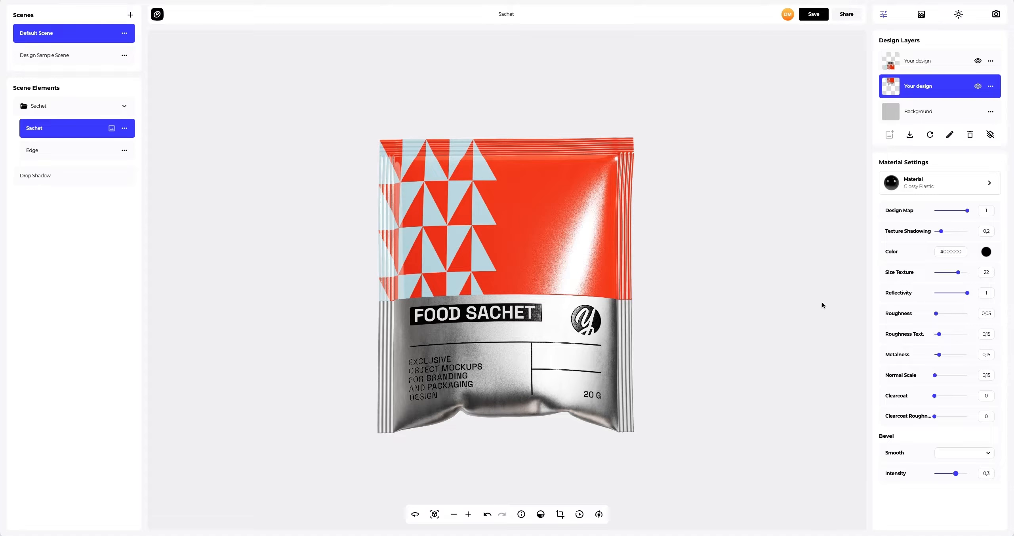
{"action": "mouse_move", "coordinate": [507, 295]}
{"action": "left_mouse_down"}
{"action": "mouse_move", "coordinate": [520, 290]}
{"action": "mouse_move", "coordinate": [514, 283]}
{"action": "mouse_move", "coordinate": [506, 295]}
{"action": "left_mouse_up"}
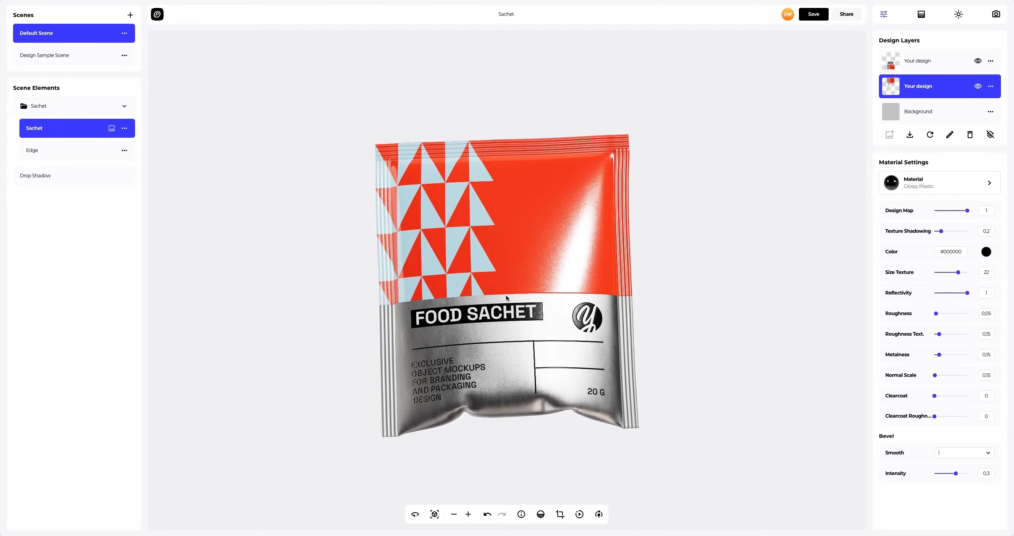
{"action": "left_click", "coordinate": [434, 515]}
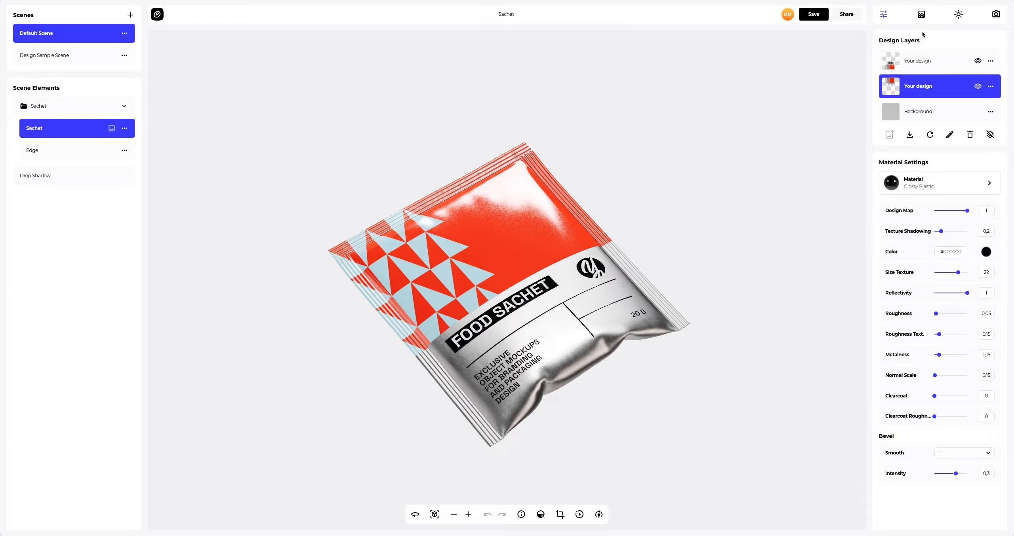
Set the Rim Light's color to orange-red #FF3D01, its Contrast to 2.3 and its Intensity to 0.63
{"action": "left_click", "coordinate": [958, 15]}
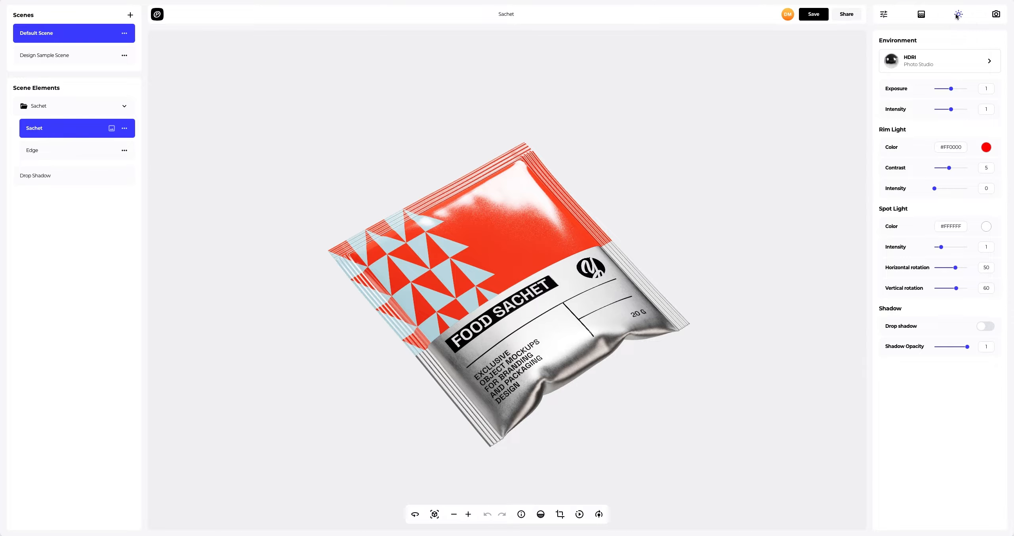
{"action": "left_click", "coordinate": [986, 148]}
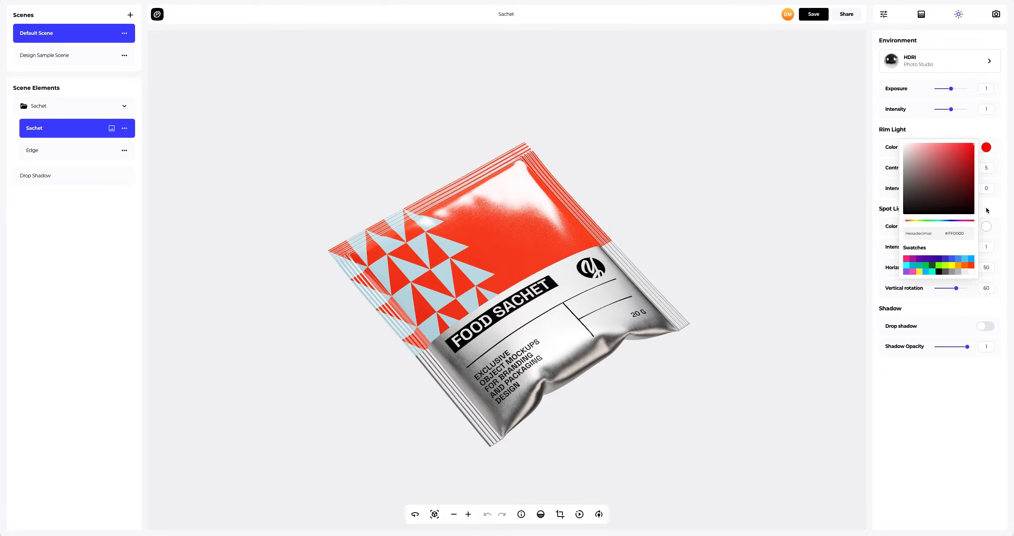
{"action": "type", "text": "FF3D01"}
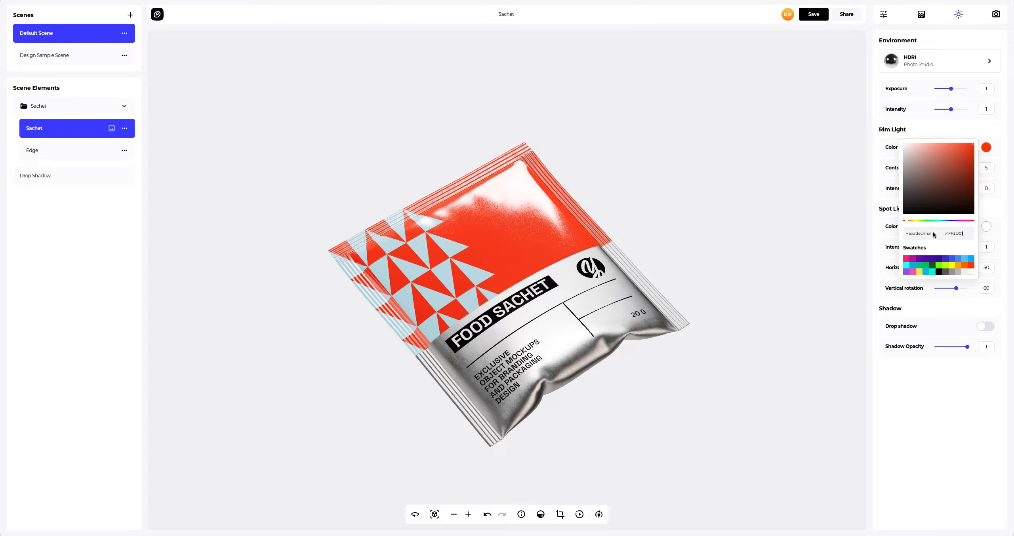
{"action": "left_click", "coordinate": [876, 234]}
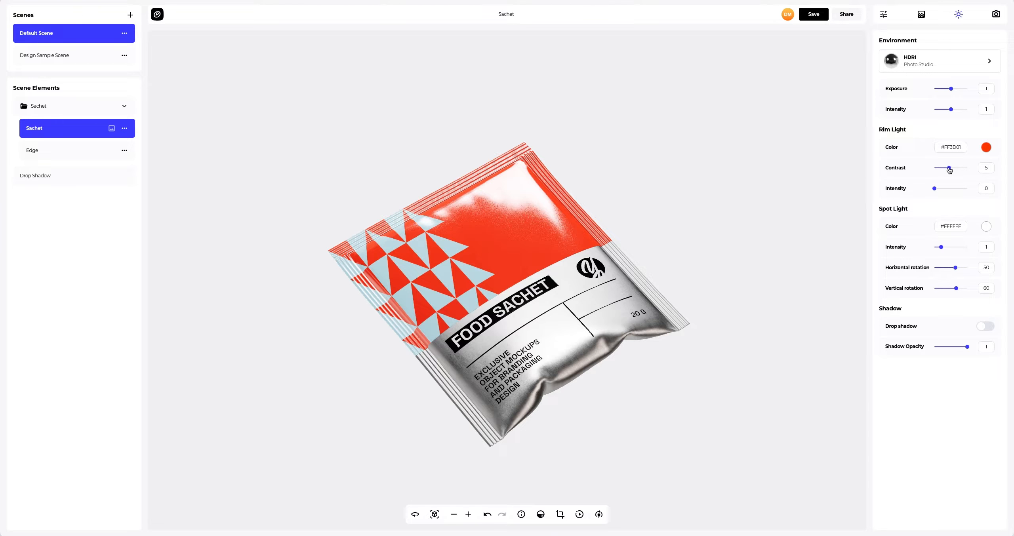
{"action": "left_click_drag", "start_coordinate": [950, 170], "coordinate": [945, 191]}
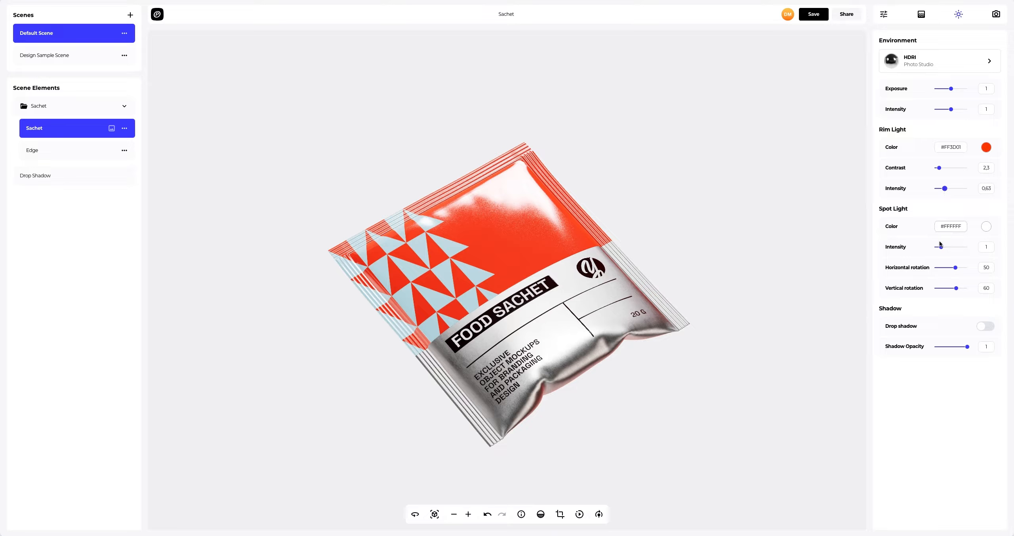
Set the Spot Light's Intensity to 0.54, Horizontal rotation to -136.7 and Vertical rotation to 127.9
{"action": "left_click_drag", "start_coordinate": [940, 248], "coordinate": [963, 291]}
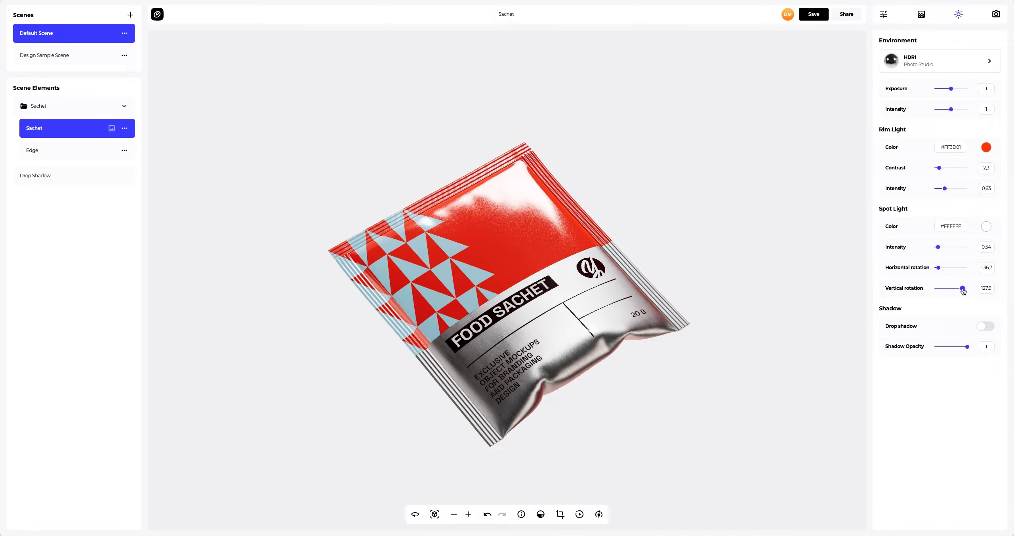
Turn on the scene's drop shadow
{"action": "left_click", "coordinate": [981, 326]}
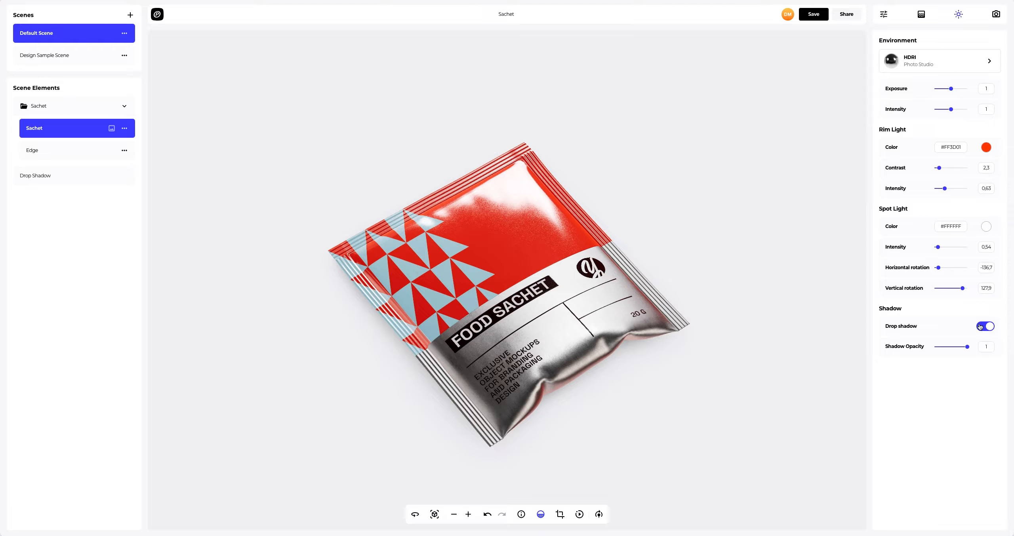
Set the scene background to the solid muted purple color #9999BD
{"action": "left_click", "coordinate": [920, 15]}
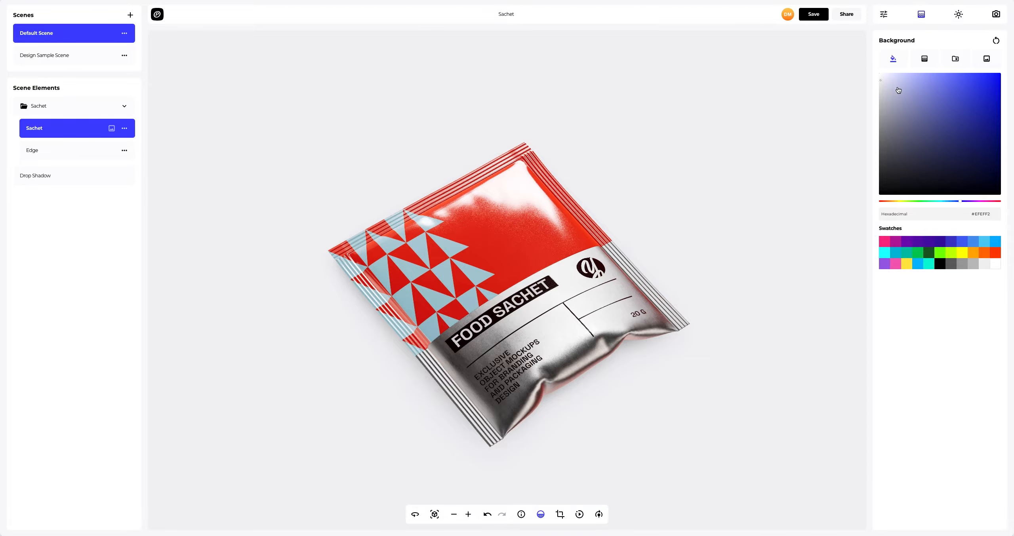
{"action": "mouse_move", "coordinate": [898, 93]}
{"action": "left_mouse_down"}
{"action": "mouse_move", "coordinate": [918, 93]}
{"action": "mouse_move", "coordinate": [925, 107]}
{"action": "mouse_move", "coordinate": [913, 122]}
{"action": "mouse_move", "coordinate": [917, 147]}
{"action": "mouse_move", "coordinate": [975, 165]}
{"action": "mouse_move", "coordinate": [931, 142]}
{"action": "mouse_move", "coordinate": [903, 109]}
{"action": "left_mouse_up"}
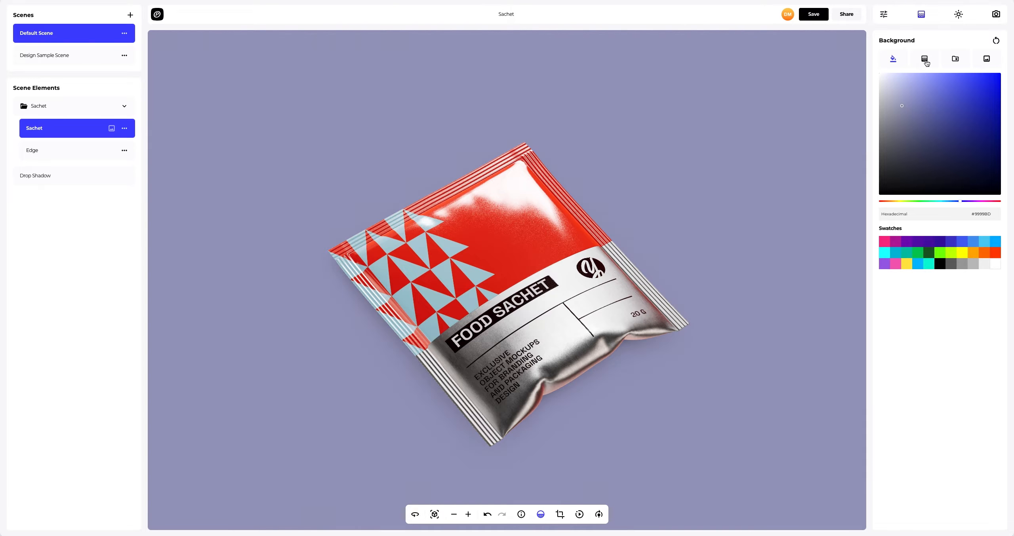
Try a gradient background with Color A set to #00B0FF and the gradient type switched to Radial
{"action": "left_click", "coordinate": [924, 58]}
{"action": "left_click", "coordinate": [986, 104]}
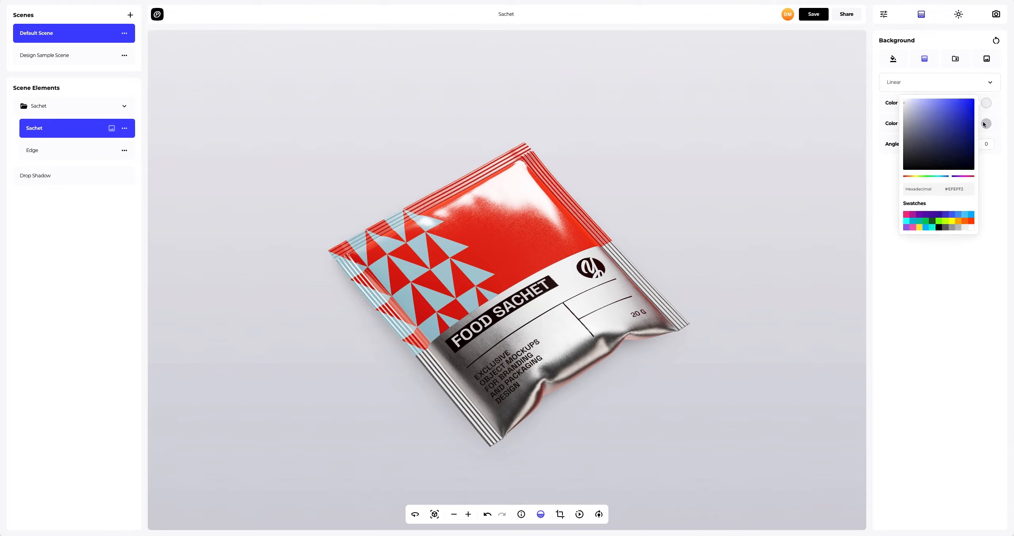
{"action": "left_click", "coordinate": [972, 217]}
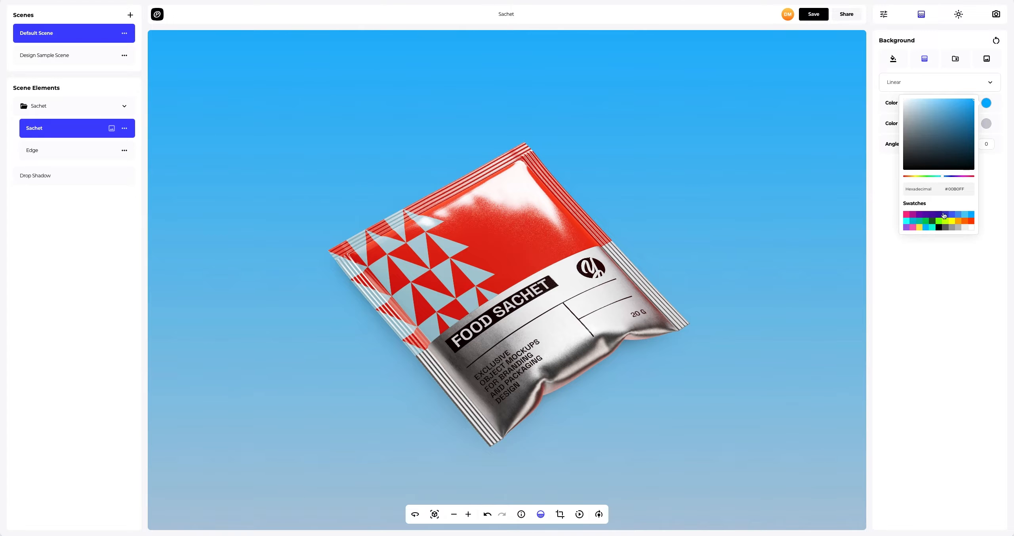
{"action": "left_click", "coordinate": [880, 205]}
{"action": "left_click", "coordinate": [916, 85]}
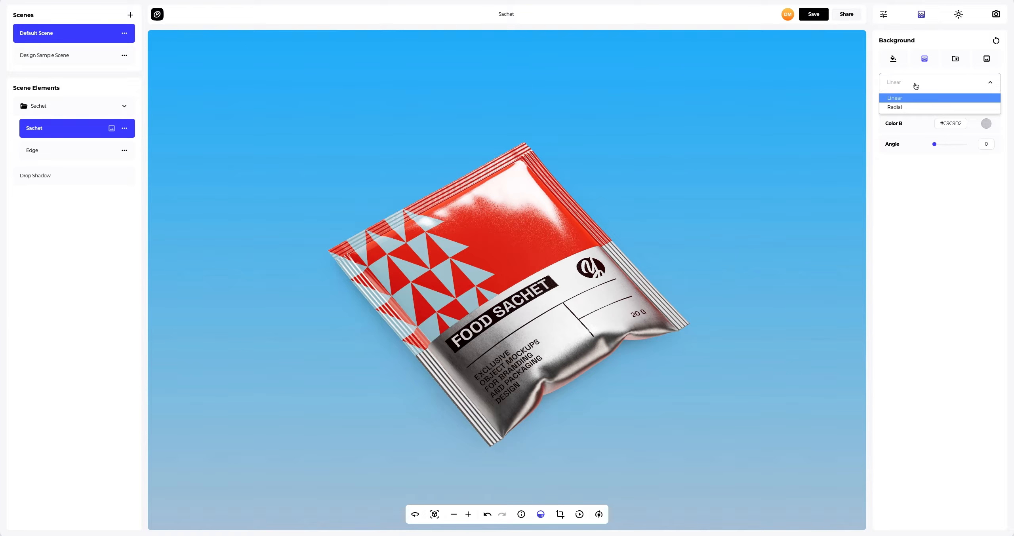
{"action": "left_click", "coordinate": [904, 108]}
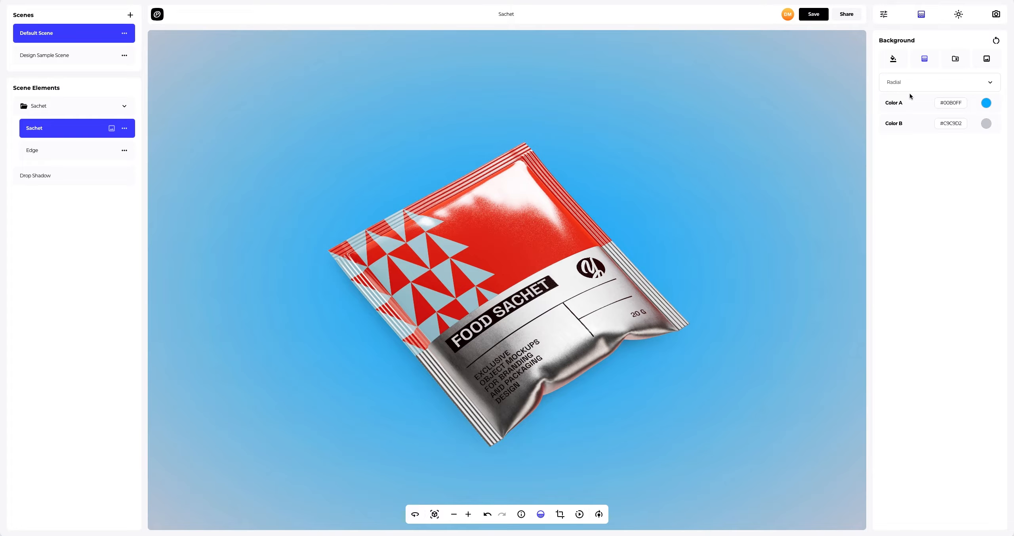
Try several preset background images, including light blue, dark blue, grey-white and purple-pink gradients
{"action": "left_click", "coordinate": [954, 59]}
{"action": "left_click", "coordinate": [983, 97]}
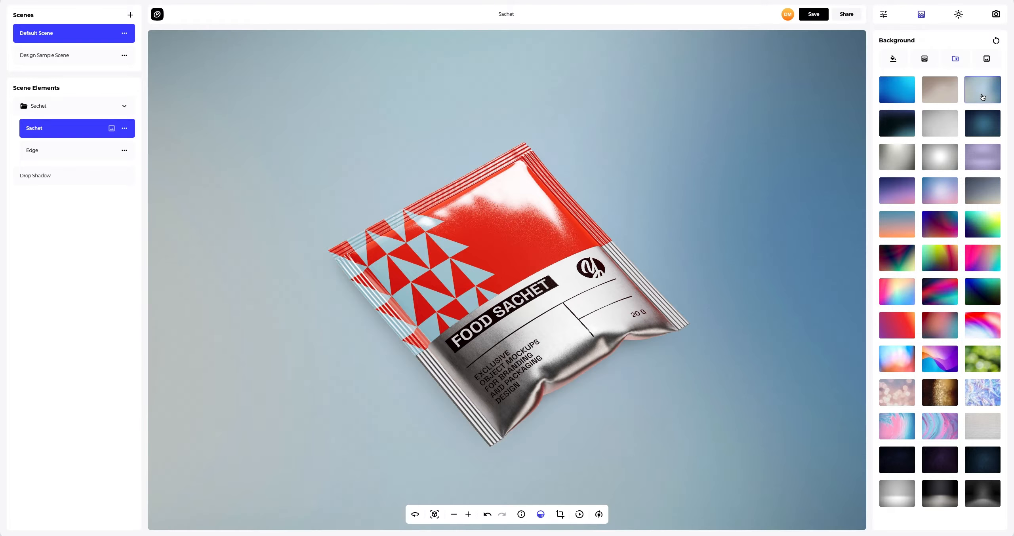
{"action": "left_click", "coordinate": [981, 120]}
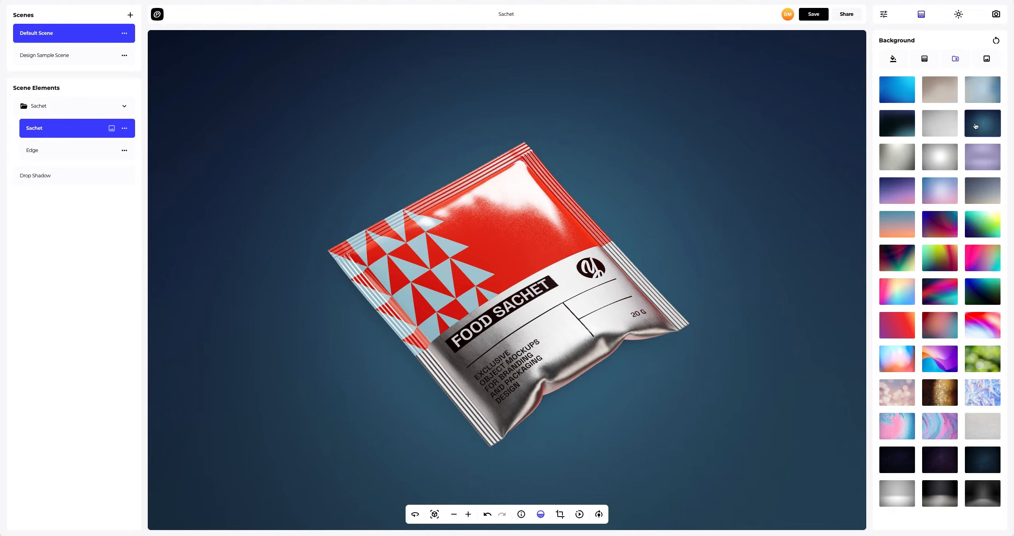
{"action": "left_click", "coordinate": [953, 149]}
{"action": "left_click", "coordinate": [901, 187]}
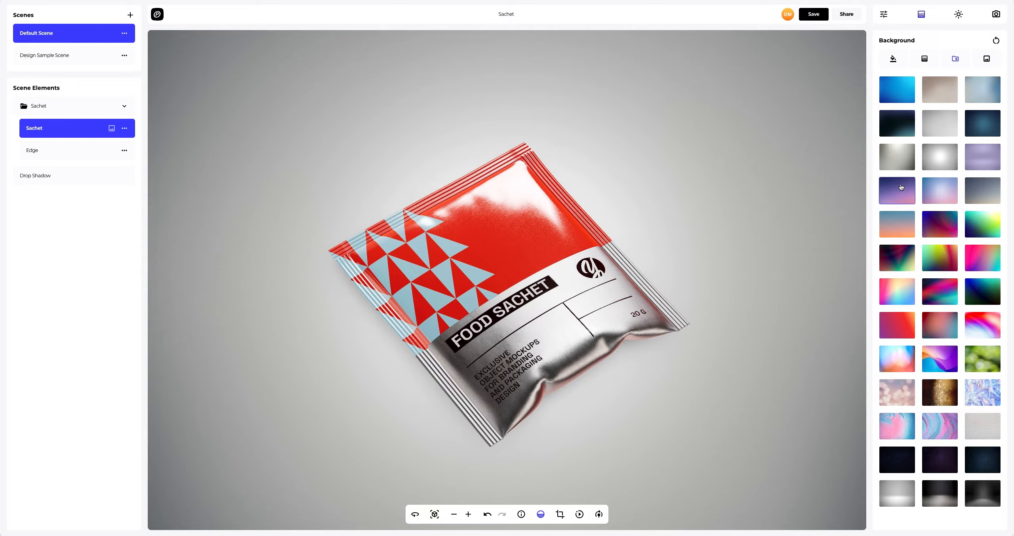
Upload Background.png as the scene's background image and turn off Frame Crop
{"action": "left_click", "coordinate": [987, 59]}
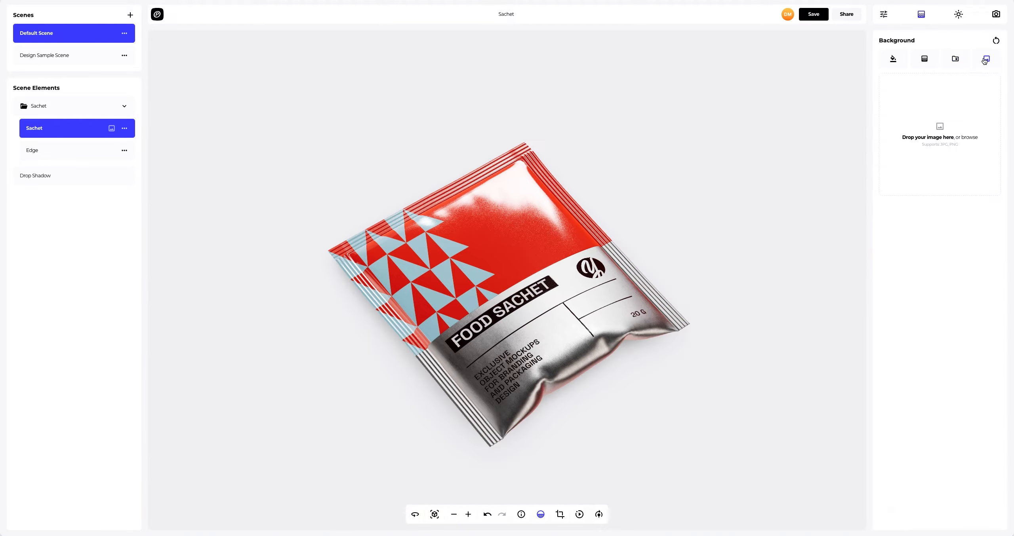
{"action": "left_click", "coordinate": [937, 129]}
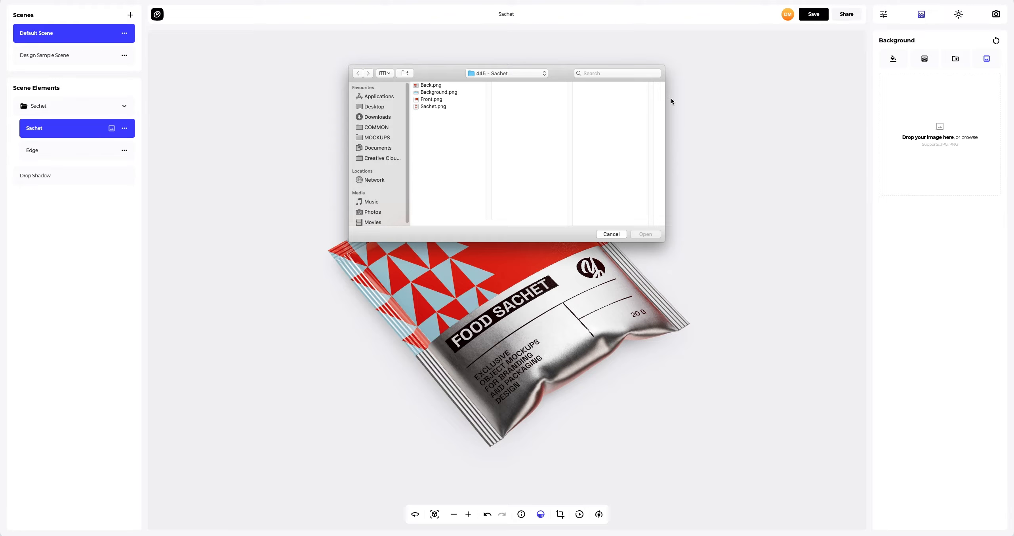
{"action": "left_click", "coordinate": [456, 92]}
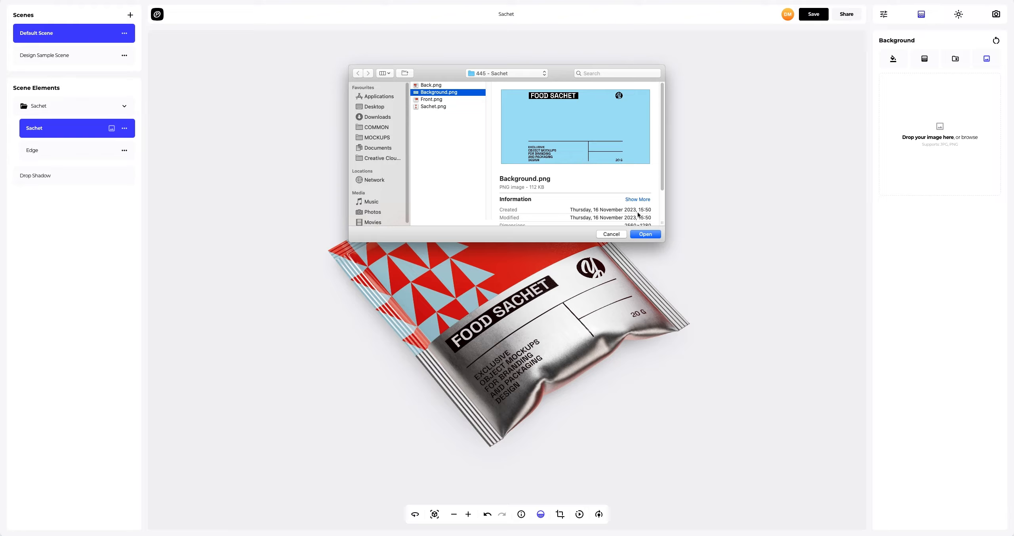
{"action": "left_click", "coordinate": [651, 234]}
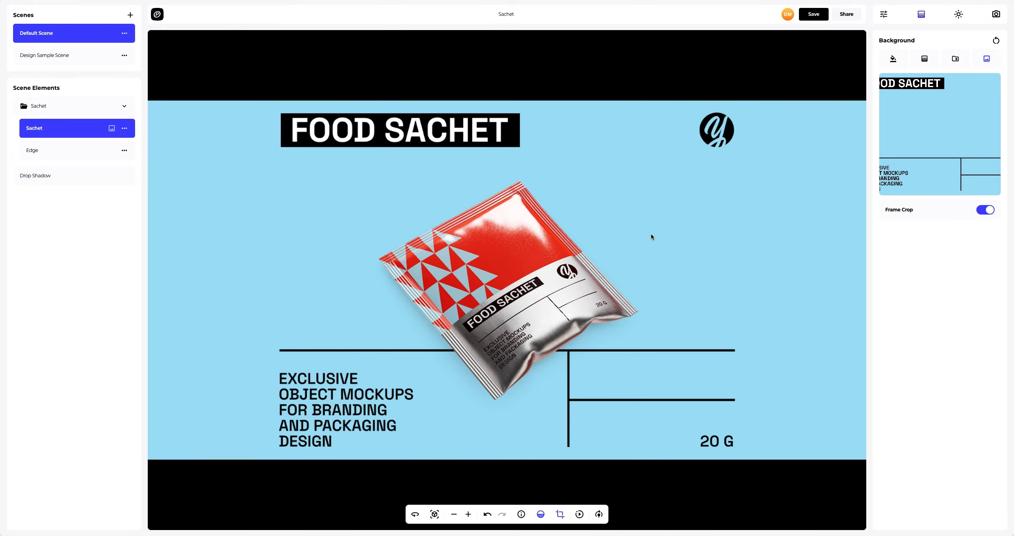
{"action": "left_click", "coordinate": [985, 210]}
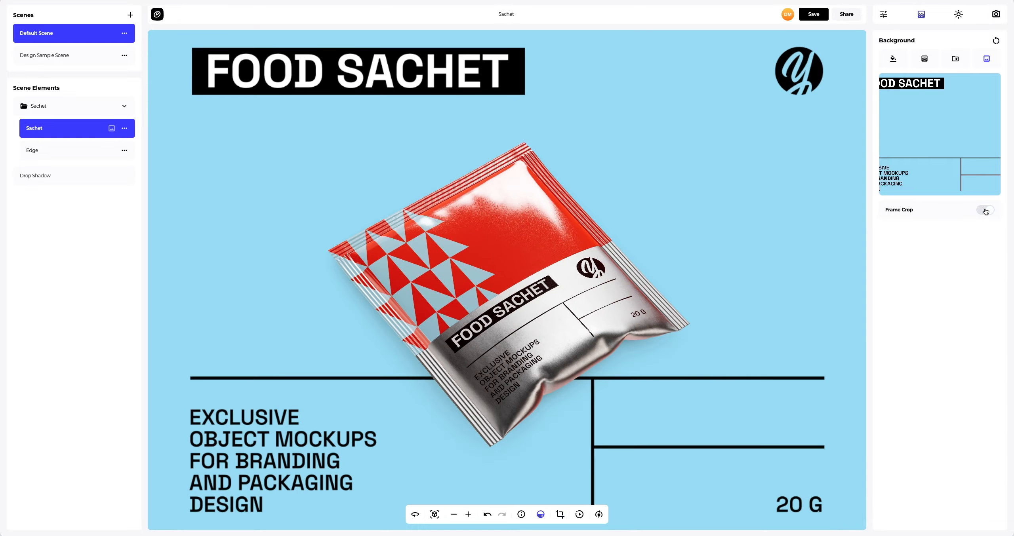
Preview the light rotation animation at an increased speed and stop it
{"action": "left_click", "coordinate": [597, 515]}
{"action": "left_click_drag", "start_coordinate": [598, 490], "coordinate": [622, 491]}
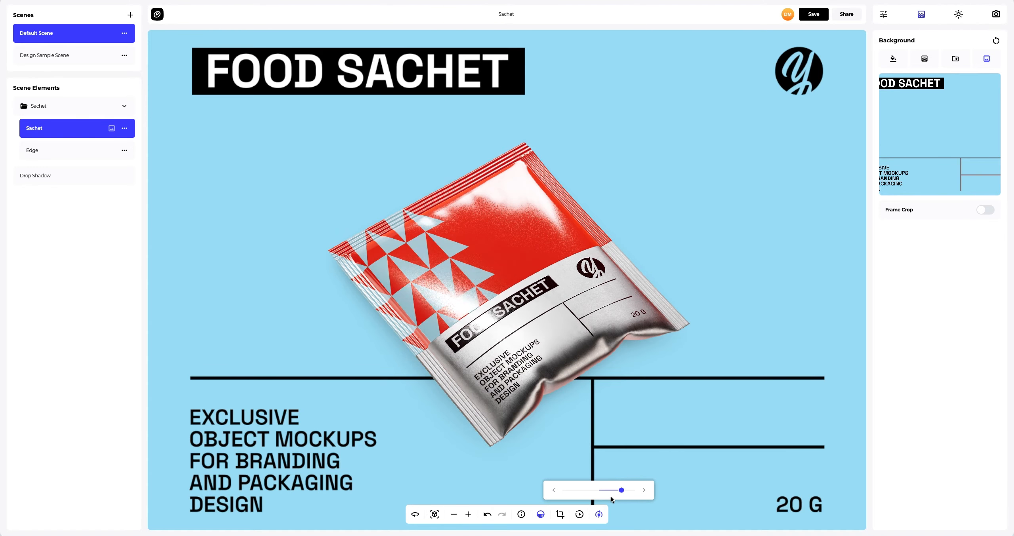
{"action": "left_click", "coordinate": [599, 514]}
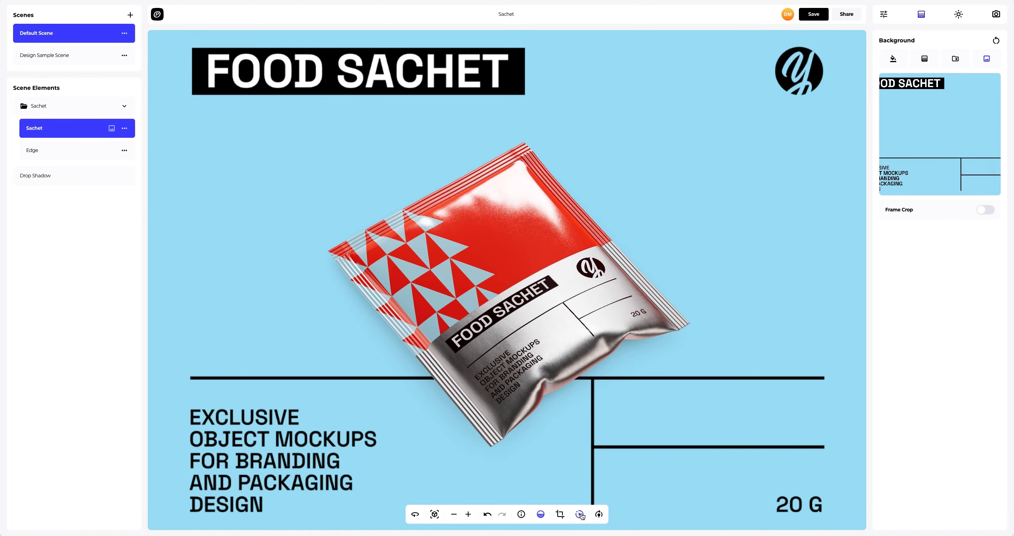
Preview the sachet's rotation animation, reverse its direction and stop it
{"action": "left_click", "coordinate": [580, 514]}
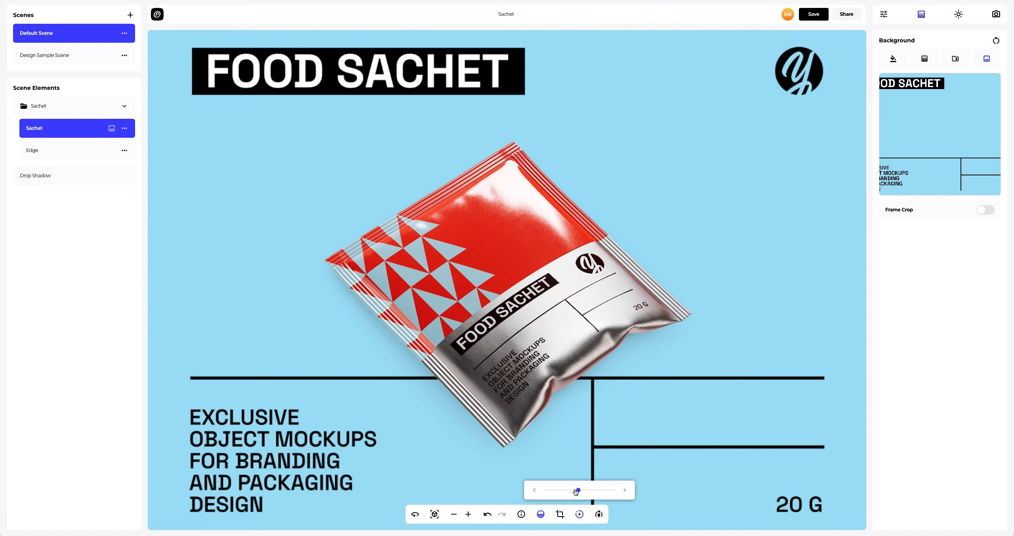
{"action": "left_click_drag", "start_coordinate": [576, 492], "coordinate": [568, 493]}
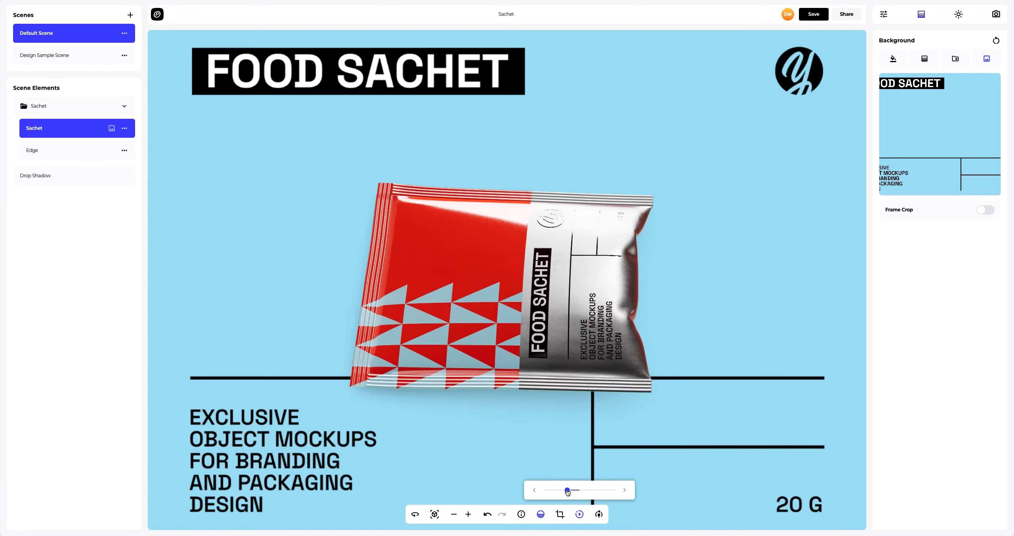
{"action": "left_click", "coordinate": [579, 514]}
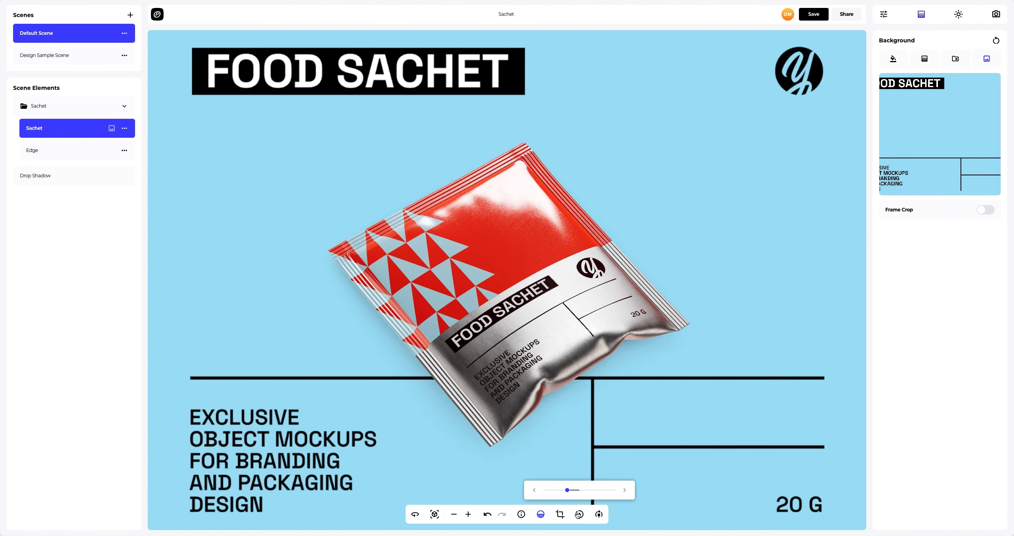
Save the project and enable public access for it in the sharing options
{"action": "left_click", "coordinate": [811, 16]}
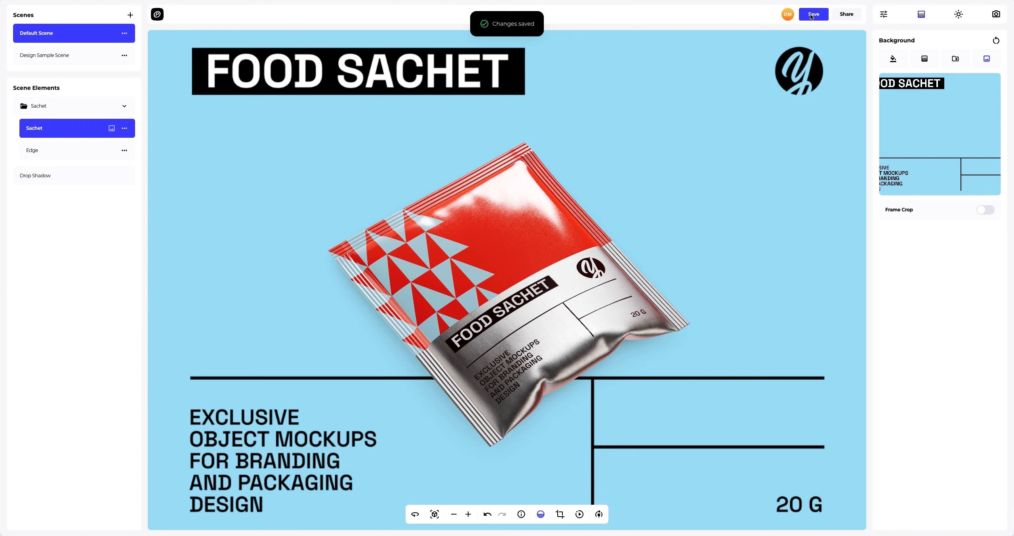
{"action": "left_click", "coordinate": [840, 14]}
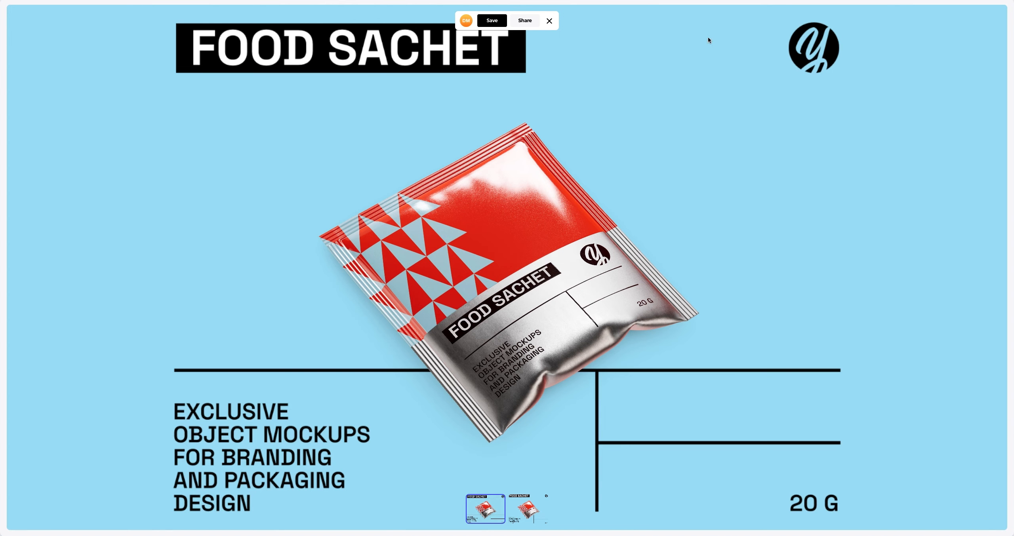
{"action": "left_click", "coordinate": [533, 21]}
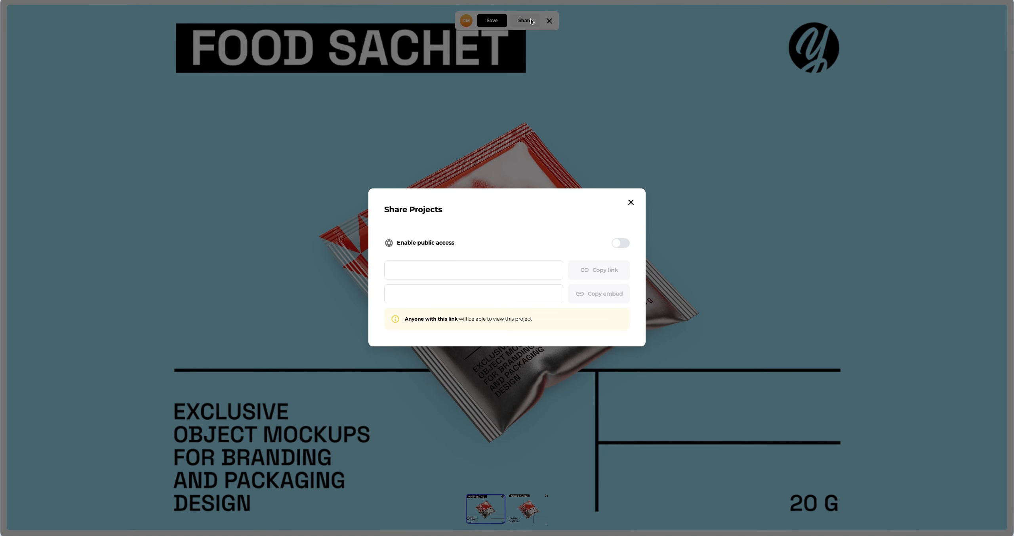
{"action": "left_click", "coordinate": [620, 244]}
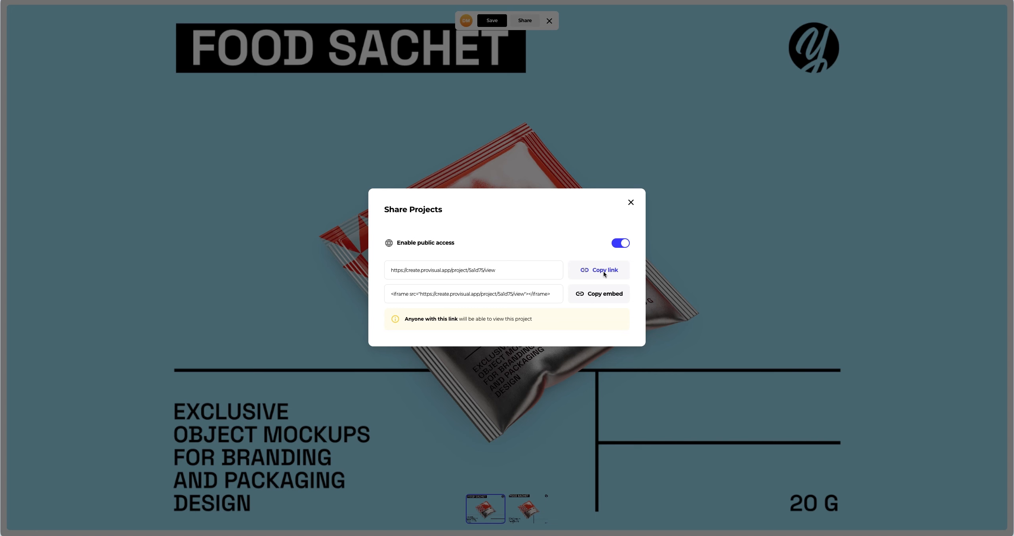